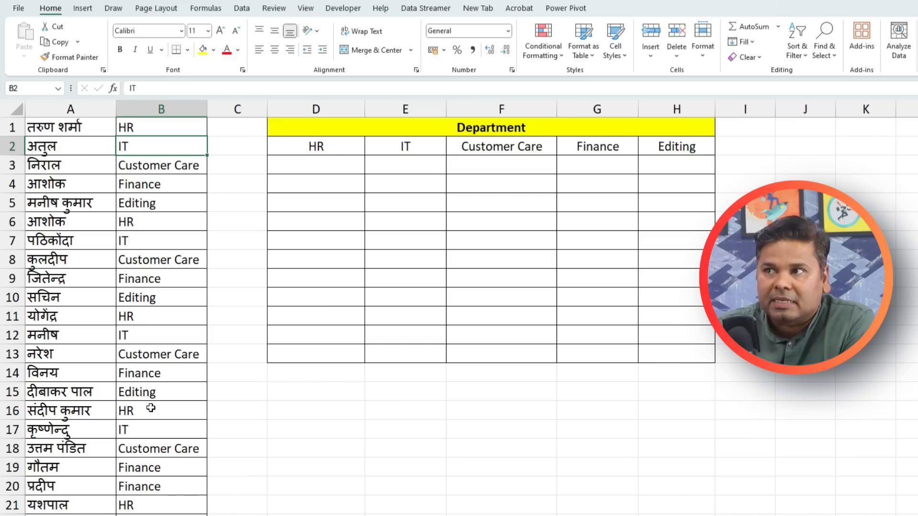
Step: Examine the names and departments in columns A and B and the empty Department table beside them
left_click_drag(315, 165, 314, 345)
left_click(119, 143)
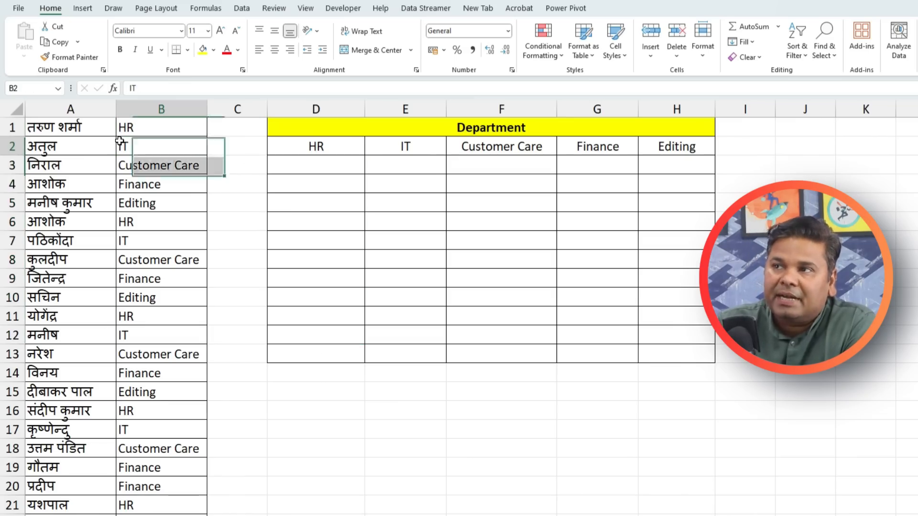
left_click_drag(420, 148, 419, 348)
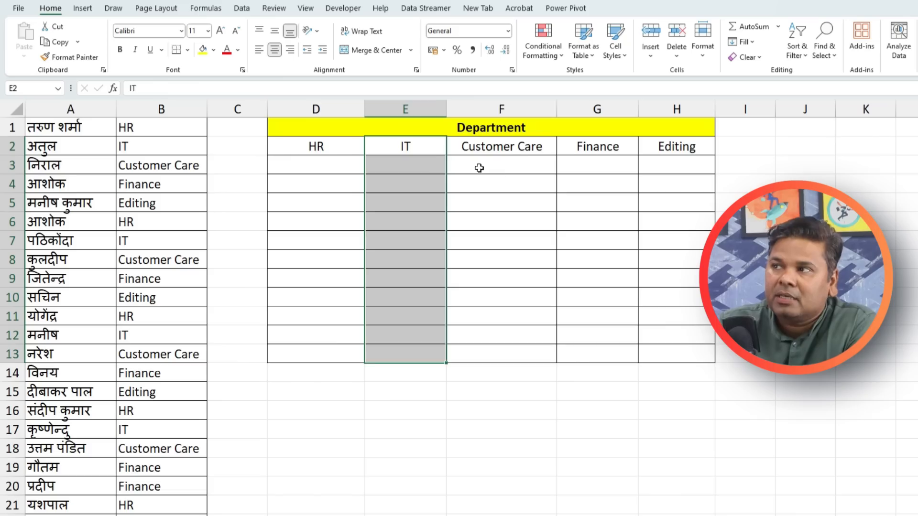
left_click(518, 155)
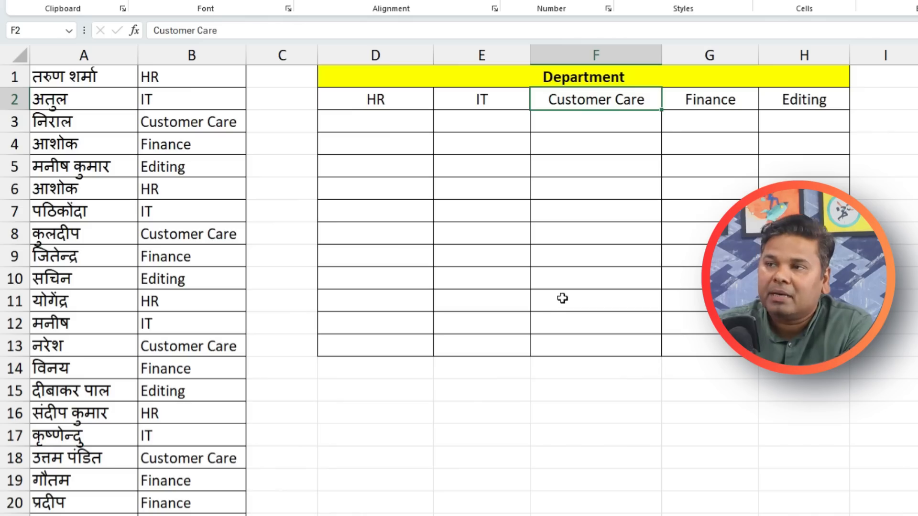
scroll(416, 296, "down", 14)
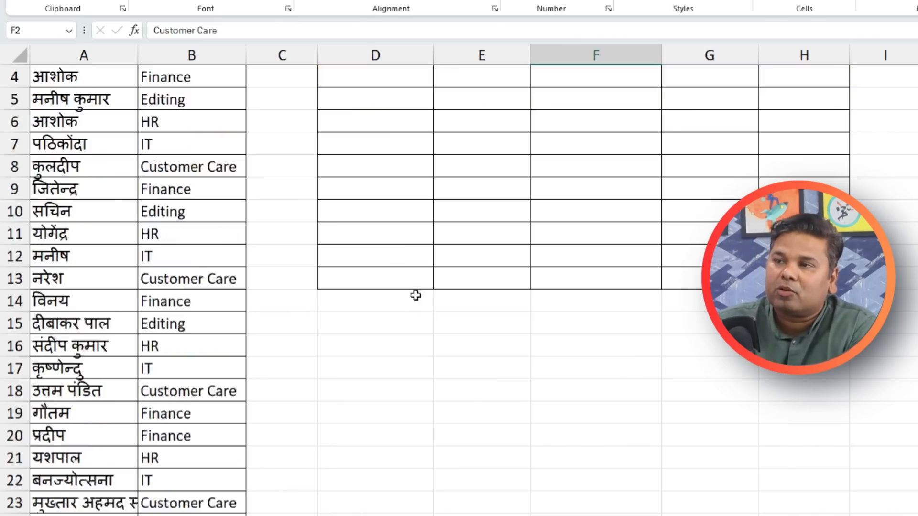
scroll(428, 321, "up", 2)
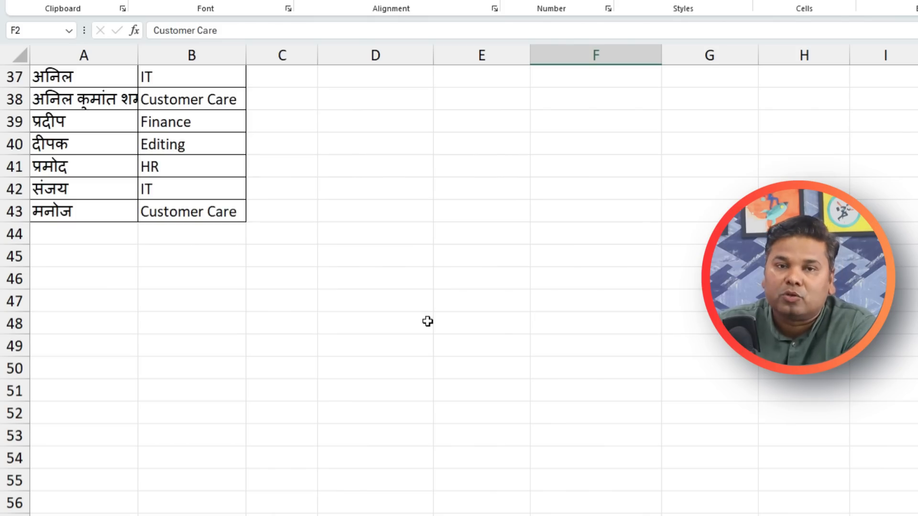
scroll(407, 382, "up", 12)
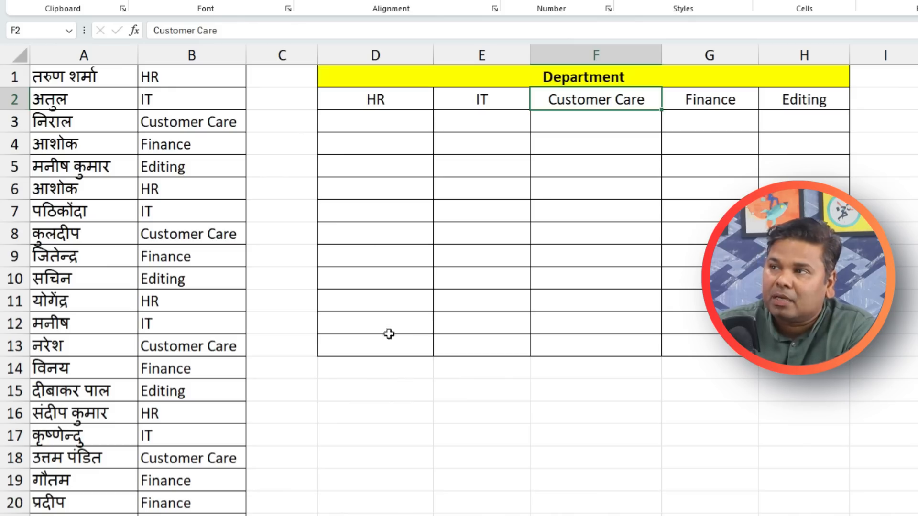
Step: Start a FILTER formula in cell D3 under HR with the names range A1:A43 as its array
left_click(389, 121)
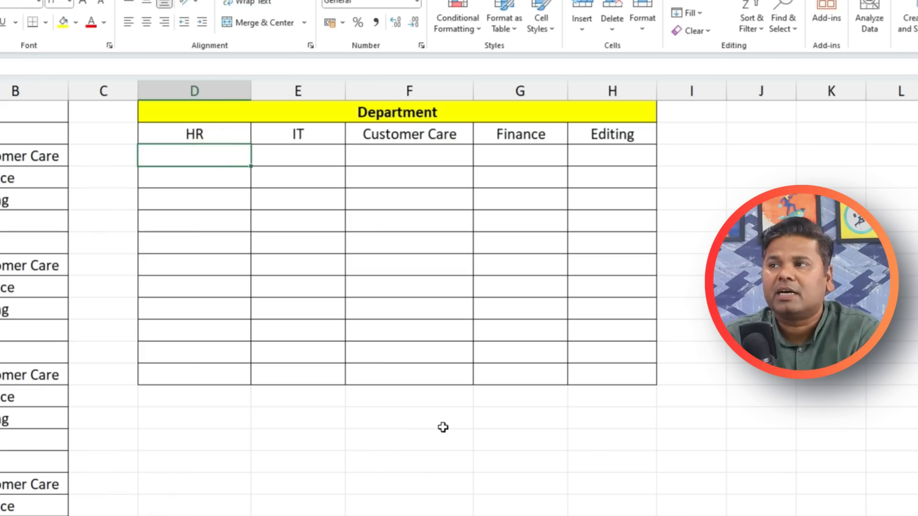
type("=f")
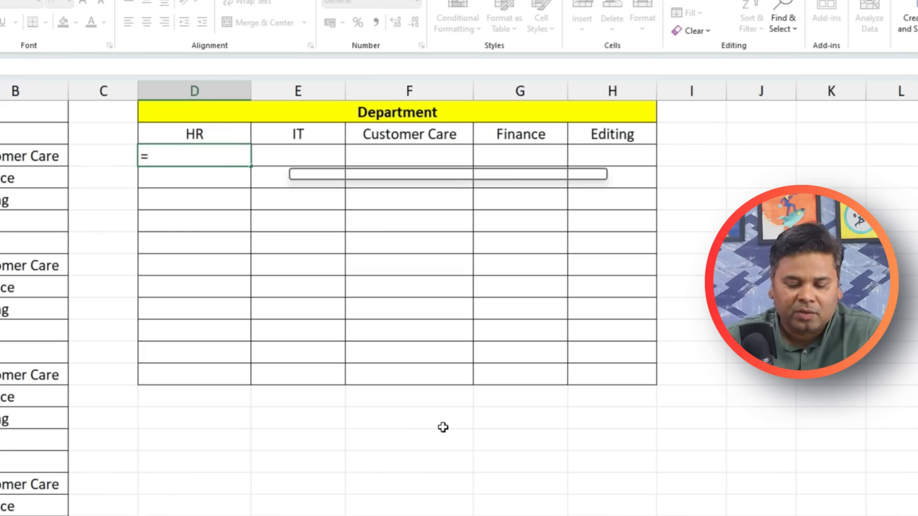
type("i")
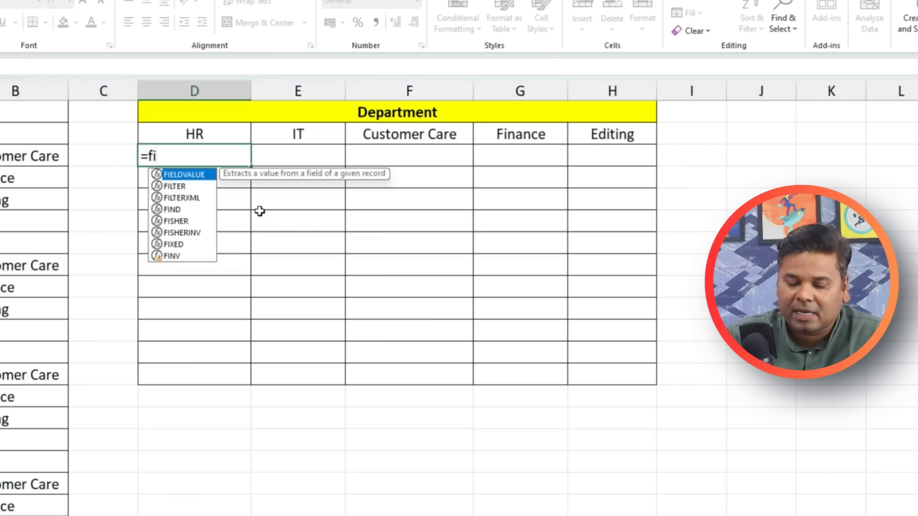
type("l")
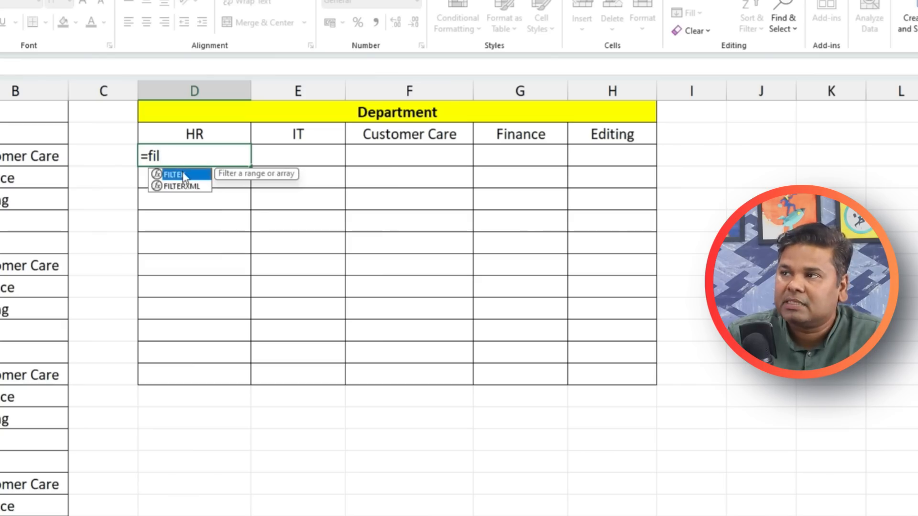
double_click(183, 173)
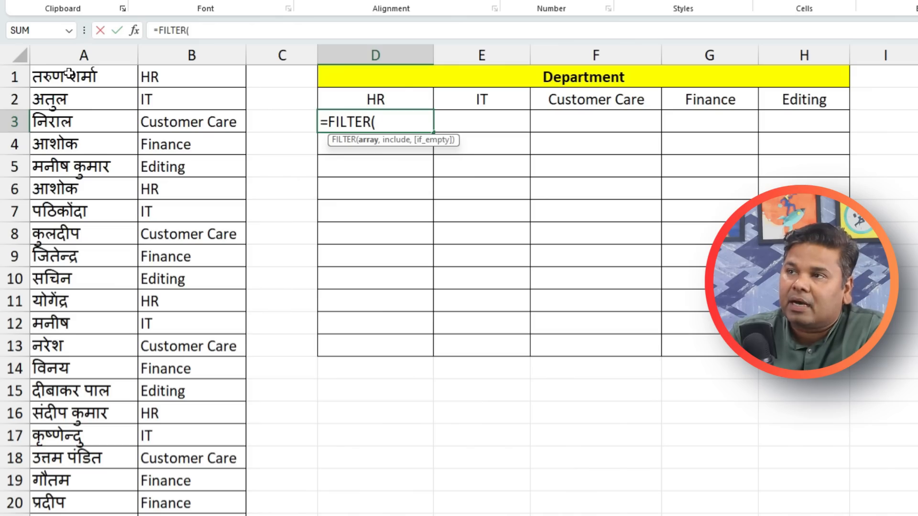
left_click_drag(69, 73, 71, 515)
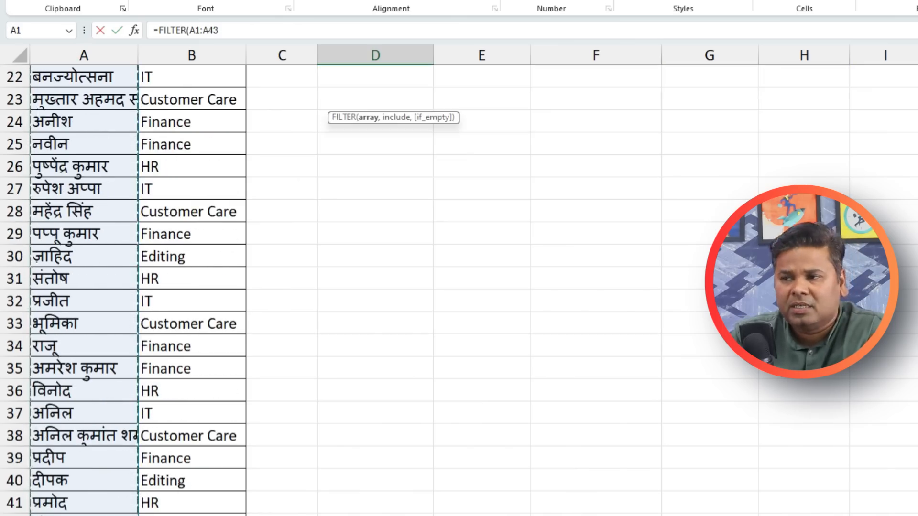
scroll(287, 340, "up", 7)
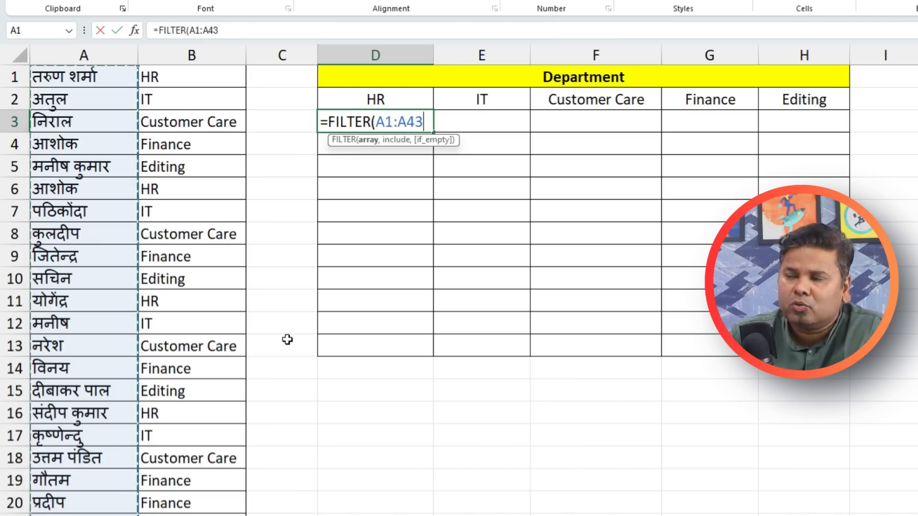
Step: Complete the FILTER formula in D3 with the condition B1:B43=D2 to list the HR names
type(",")
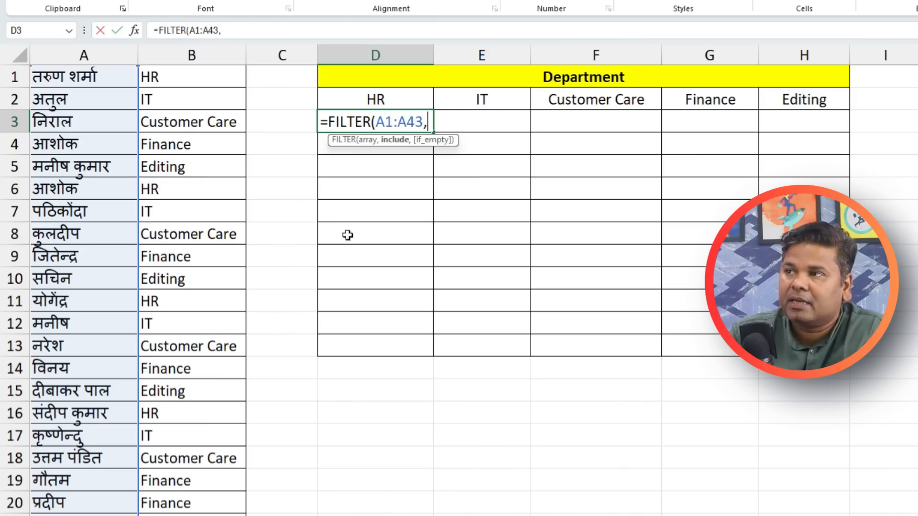
left_click_drag(212, 87, 196, 515)
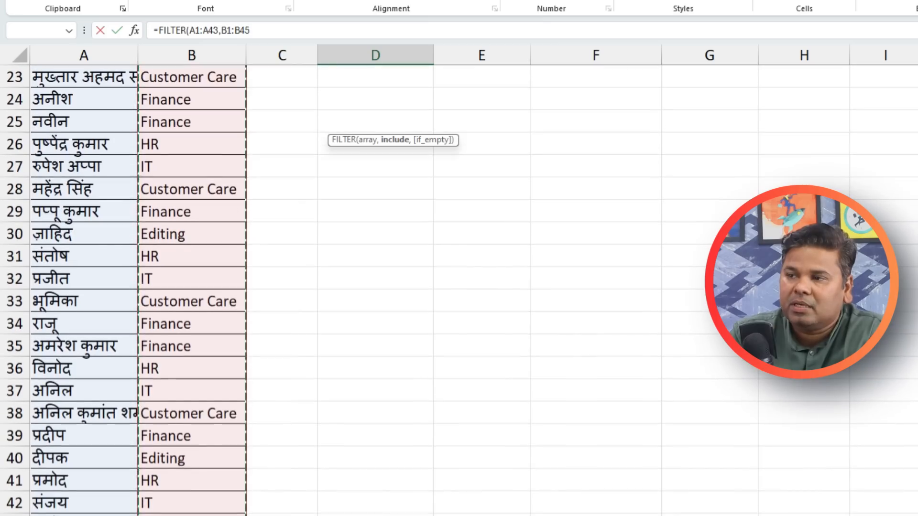
scroll(431, 446, "up", 8)
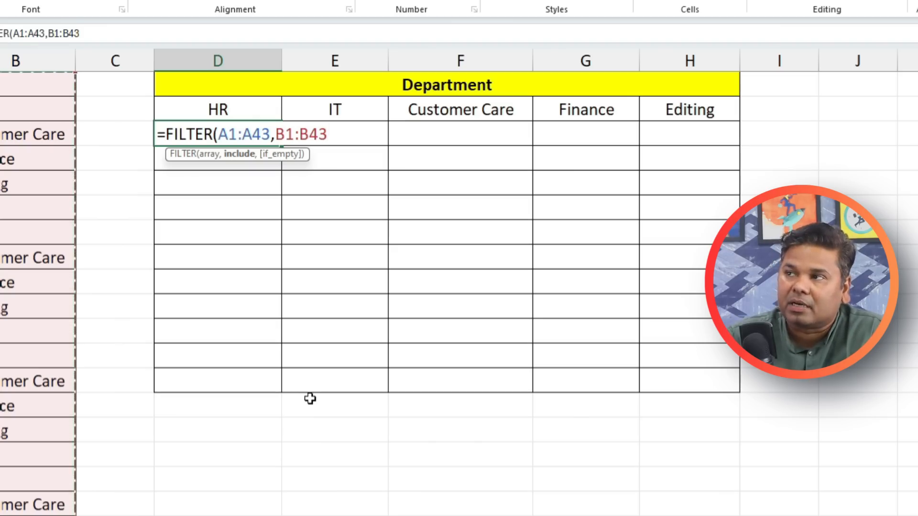
type("=")
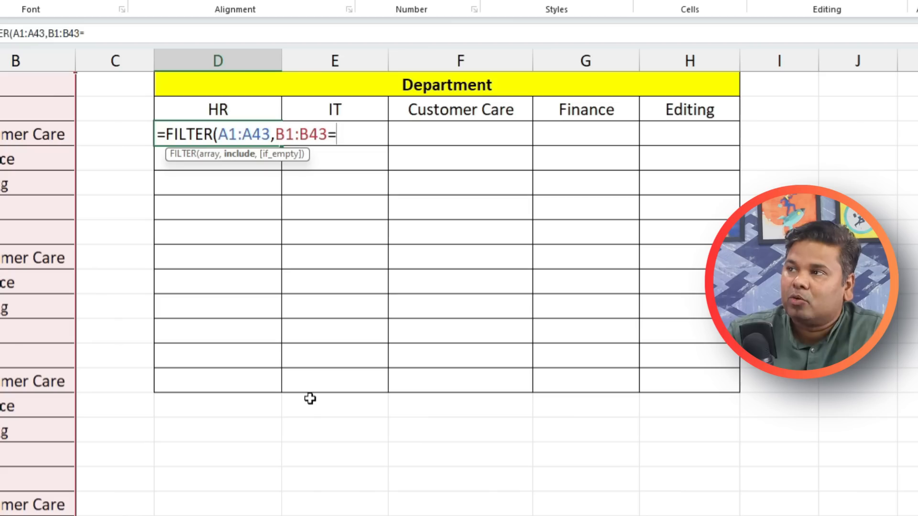
left_click(224, 110)
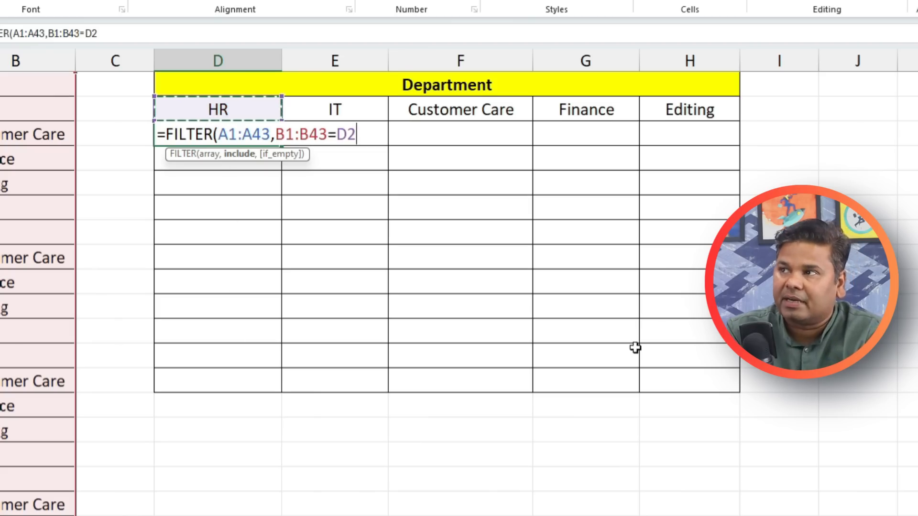
type(")")
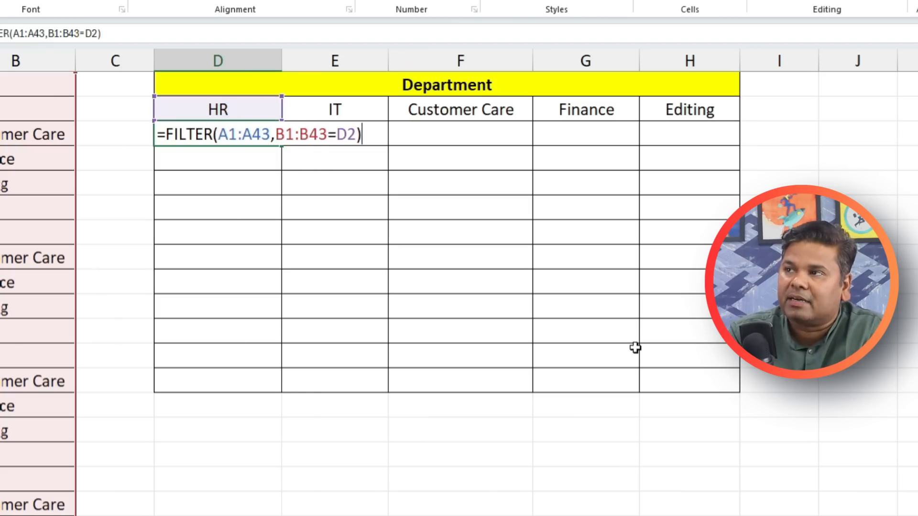
key("Return")
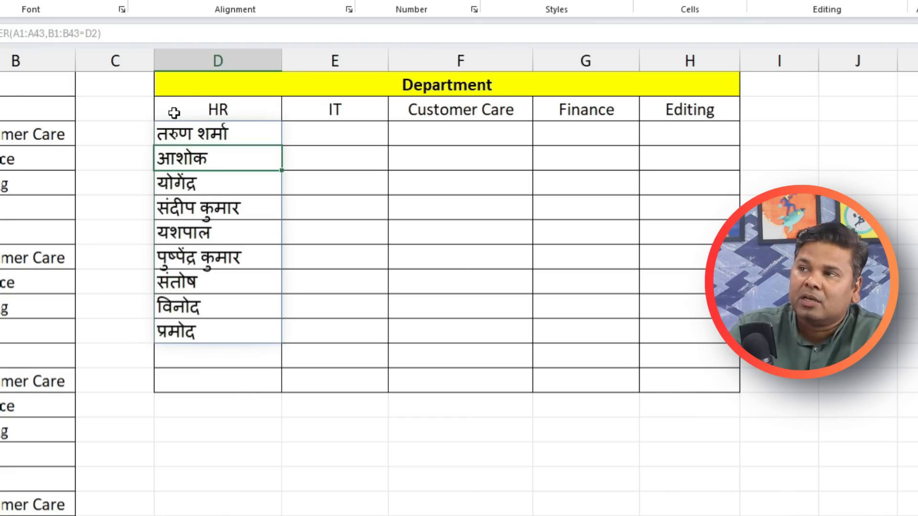
Step: Try to fill the D3 formula across to H3 for the other departments, and undo the fill
left_click(224, 110)
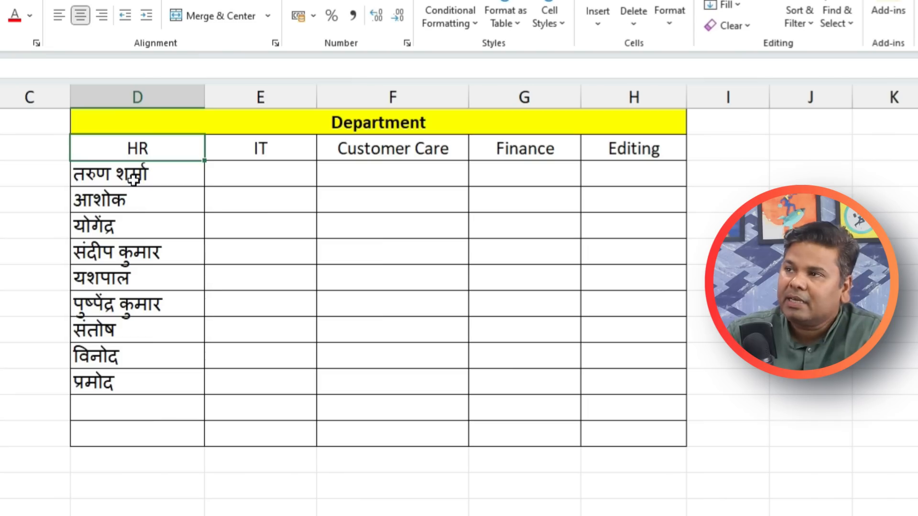
left_click(133, 179)
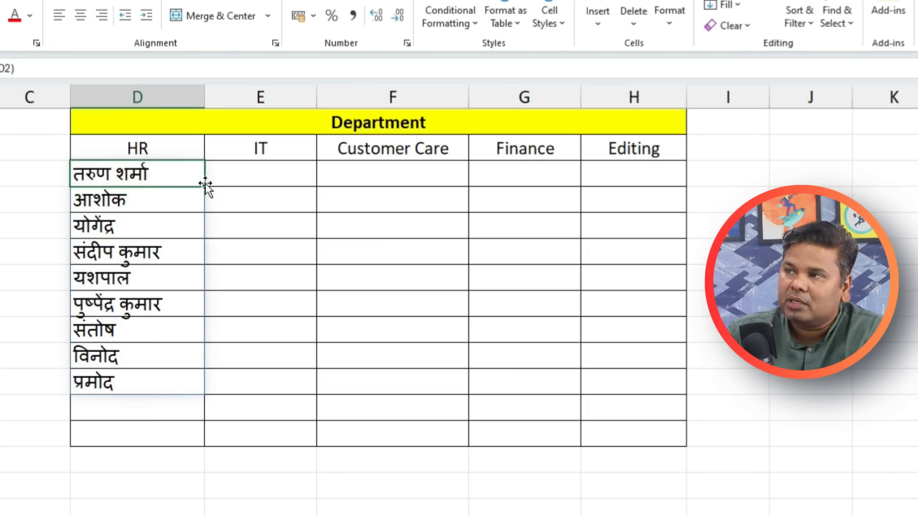
left_click_drag(206, 188, 645, 200)
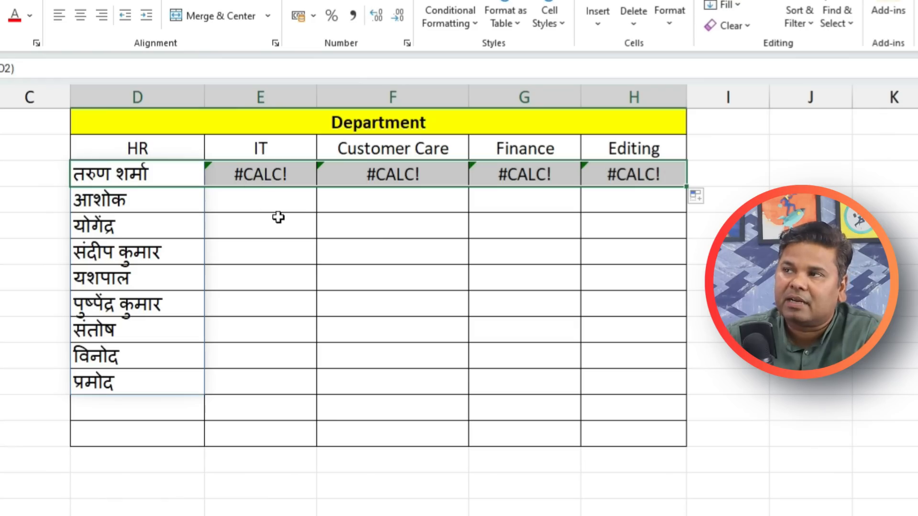
key("ctrl+z")
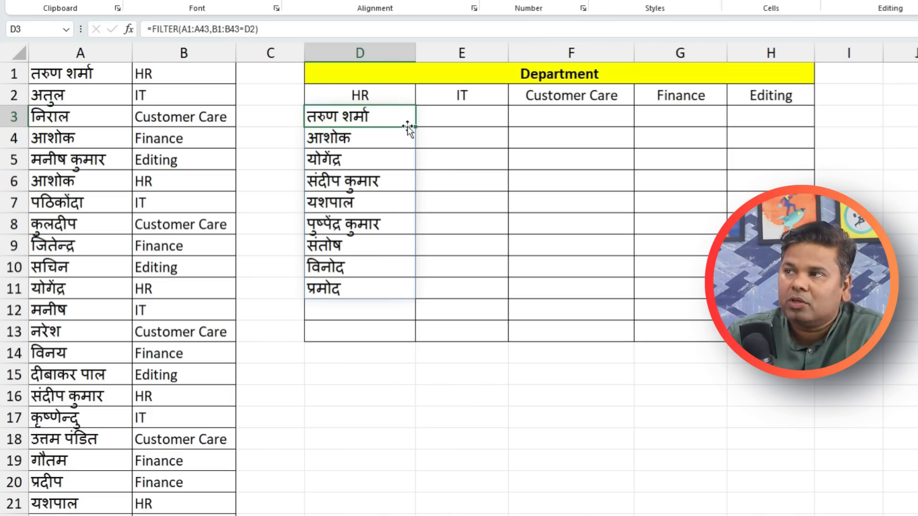
Step: Fill the D3 formula across to H3 again, inspect the cell references in E3, and undo the fill
left_click_drag(417, 130, 762, 135)
left_click(468, 117)
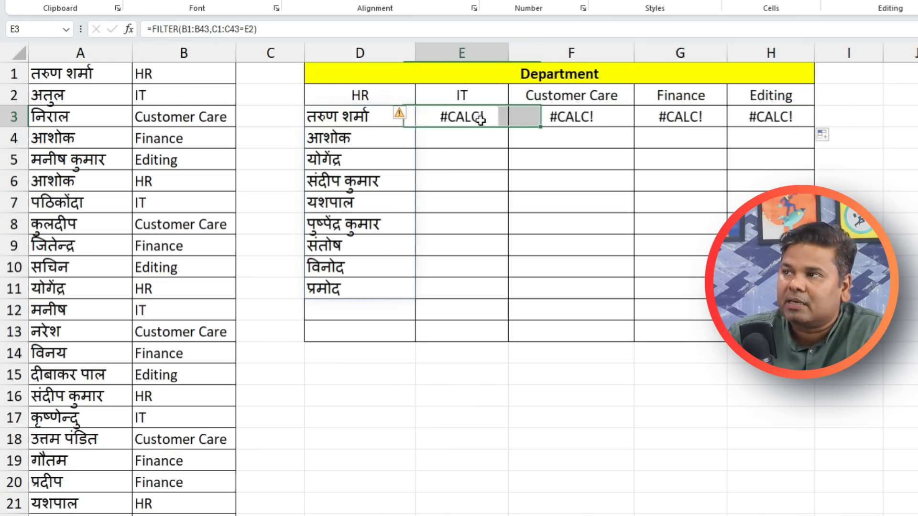
double_click(462, 116)
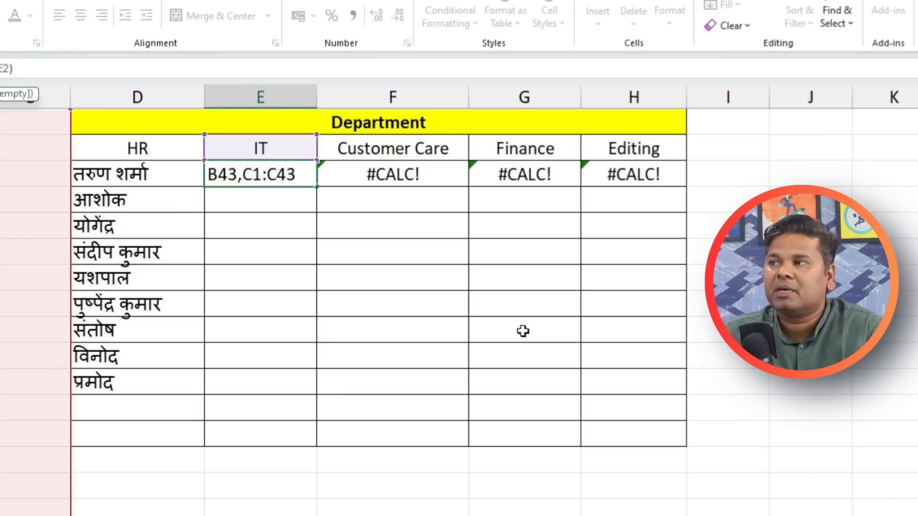
left_click(474, 269)
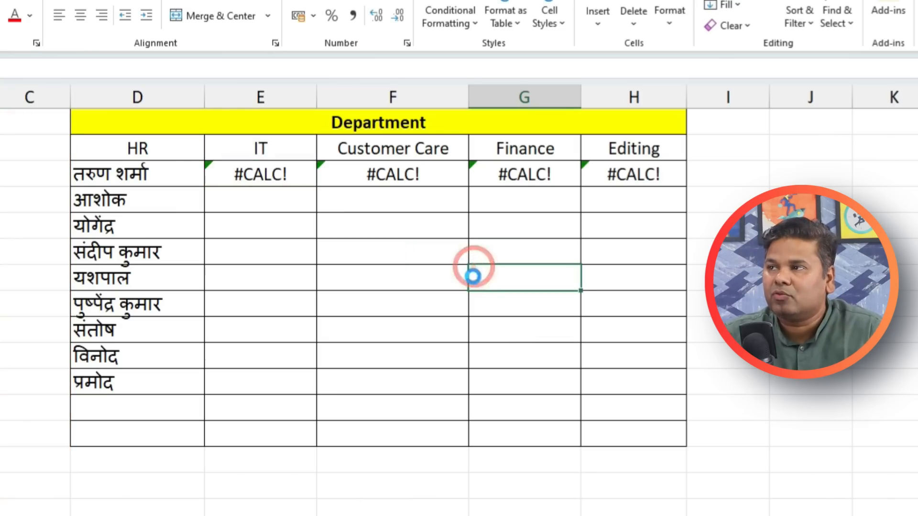
key("ctrl+z")
key("ctrl+z")
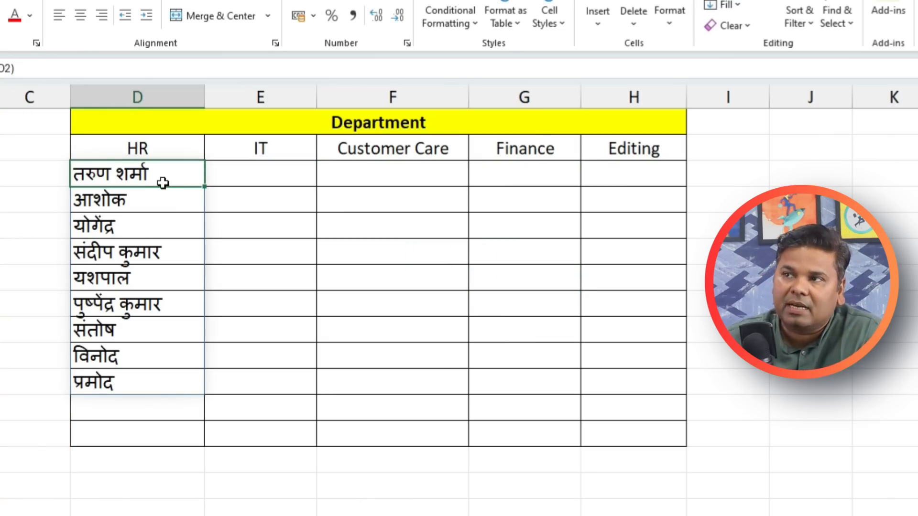
left_click_drag(164, 172, 155, 359)
type("=")
key("ctrl+Return")
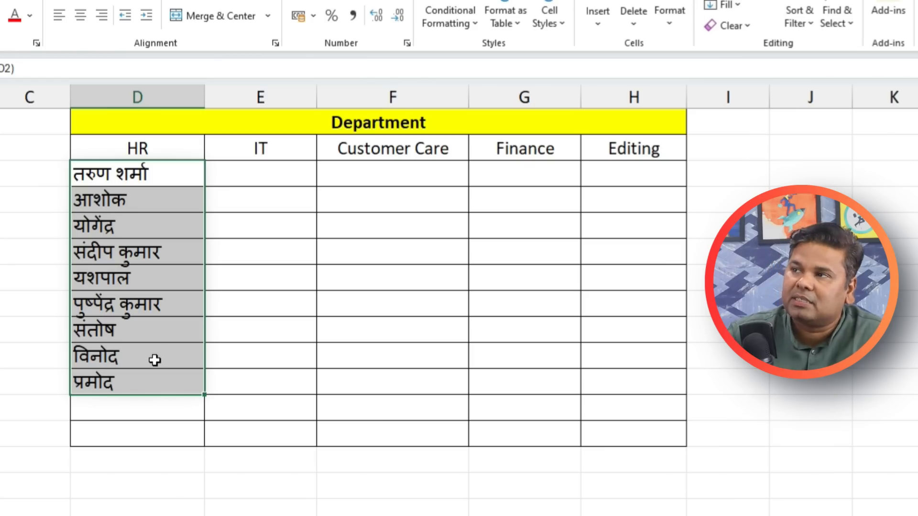
Step: Begin the formula in D3 over again as a FILTER function with A1:A43 as the array
left_click(163, 176)
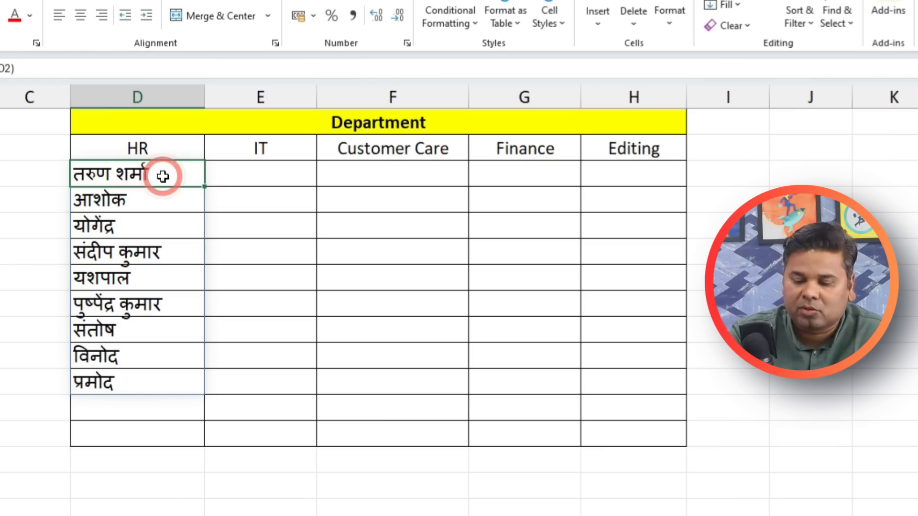
type("=fil")
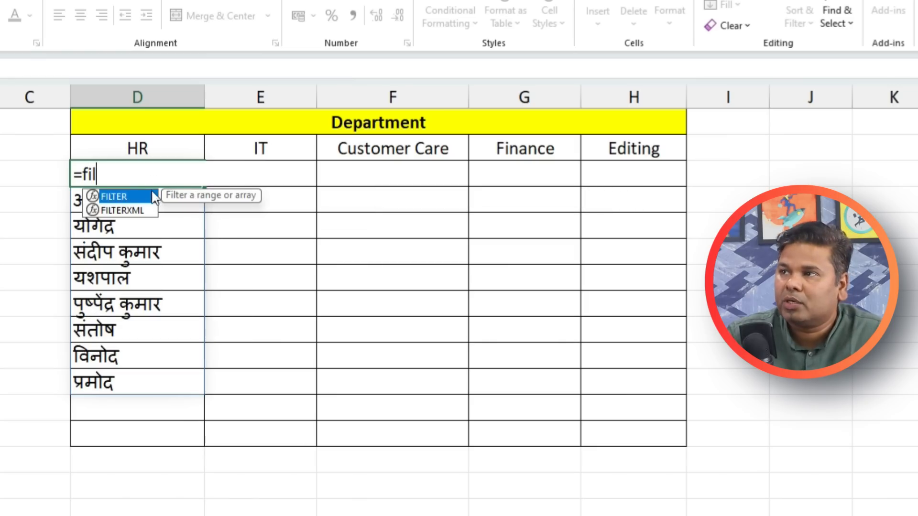
double_click(152, 196)
left_click_drag(61, 76, 62, 509)
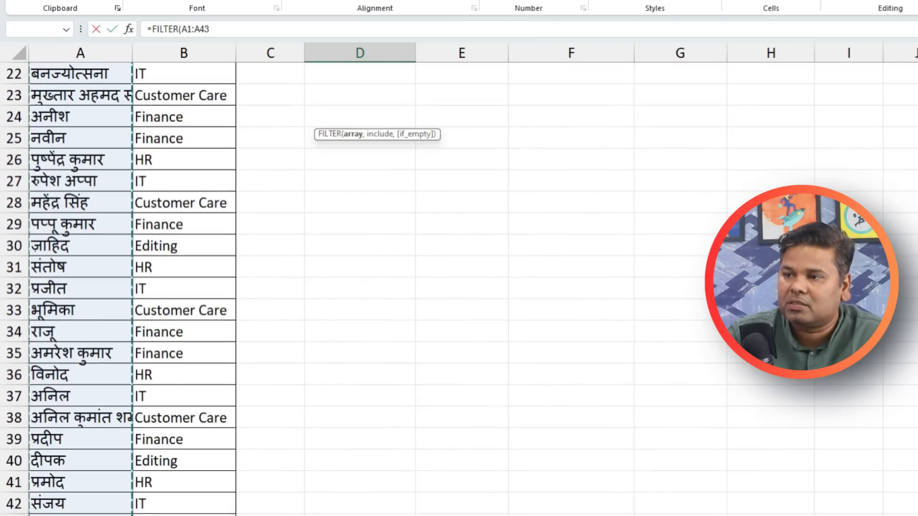
scroll(358, 393, "up", 7)
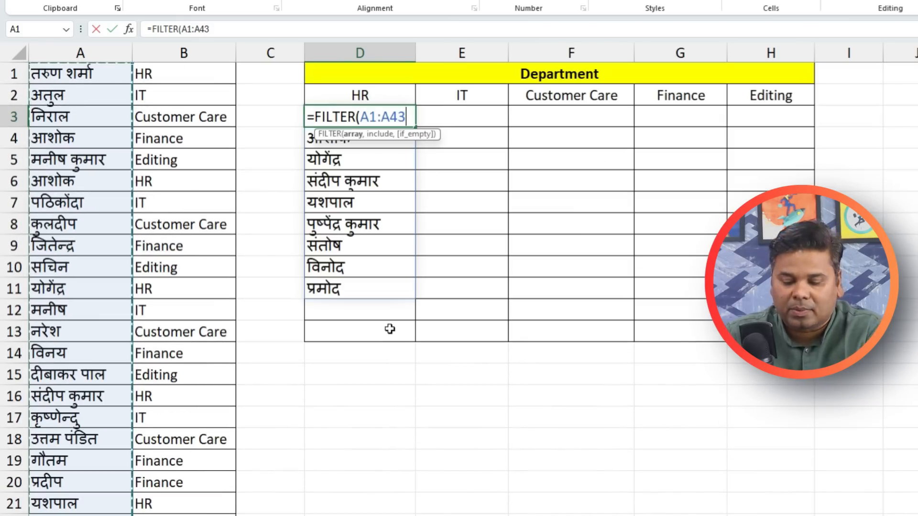
Step: Add the department range B1:B43 as the include argument of the FILTER formula in D3
type(",")
left_click(185, 72)
left_click_drag(186, 97, 239, 476)
scroll(328, 331, "up", 5)
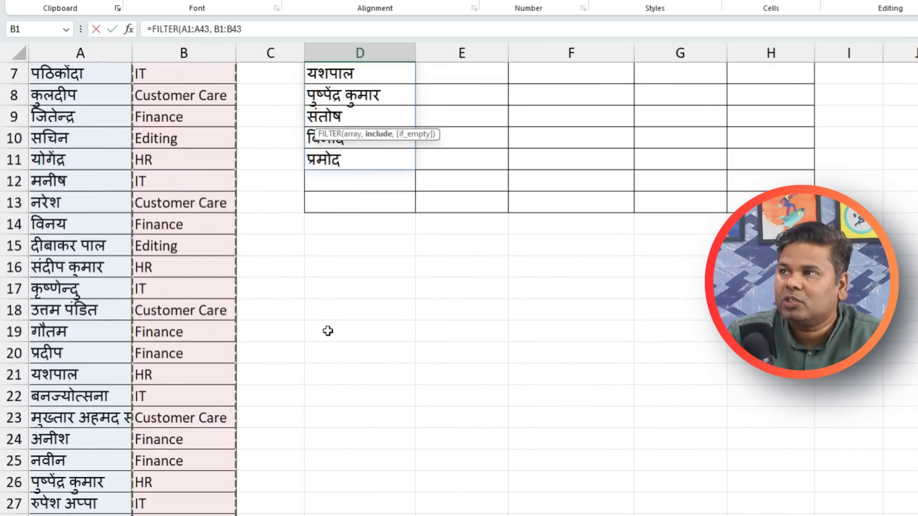
scroll(327, 331, "up", 2)
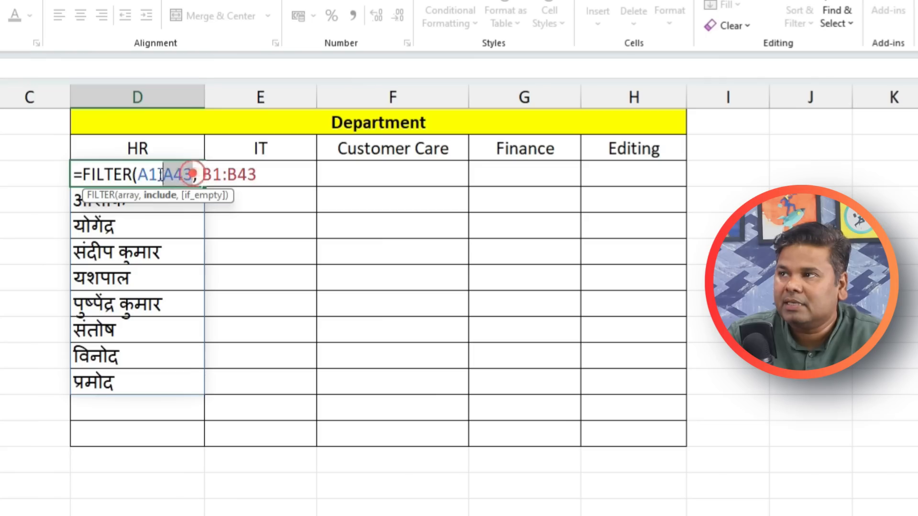
Step: Make both ranges of the D3 FILTER formula absolute, as $A$1:$A$43 and $B$1:$B$43
left_click_drag(407, 116, 361, 117)
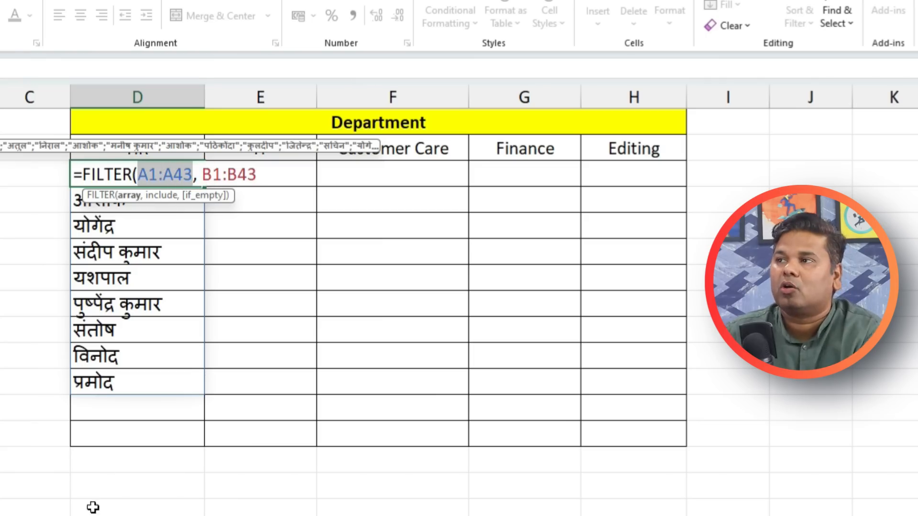
key("F4")
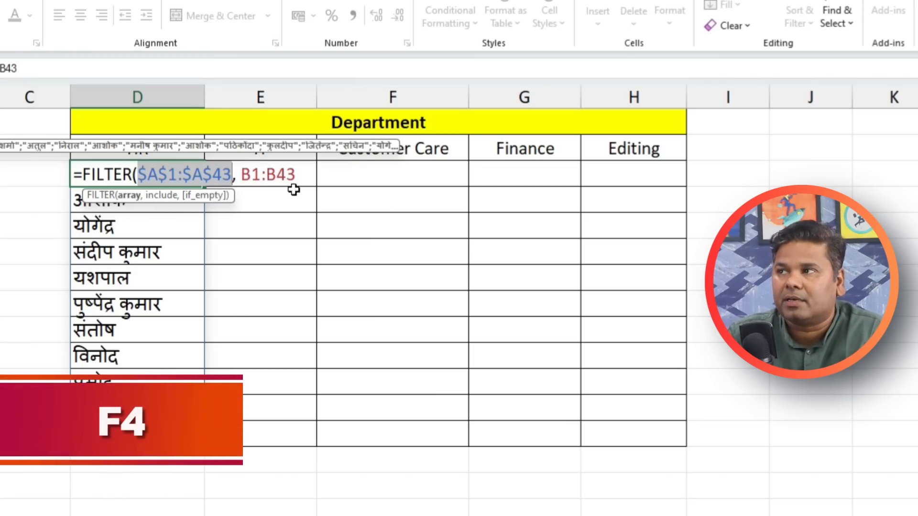
left_click_drag(295, 174, 241, 175)
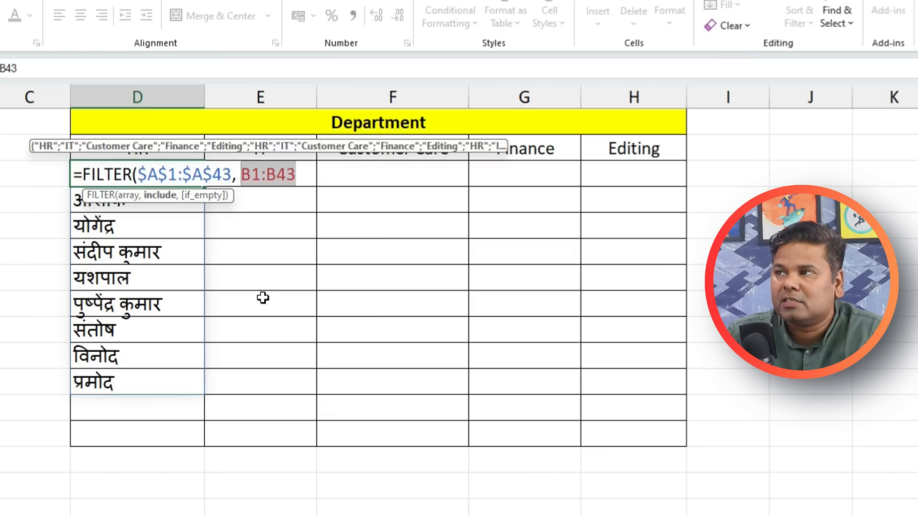
key("F4")
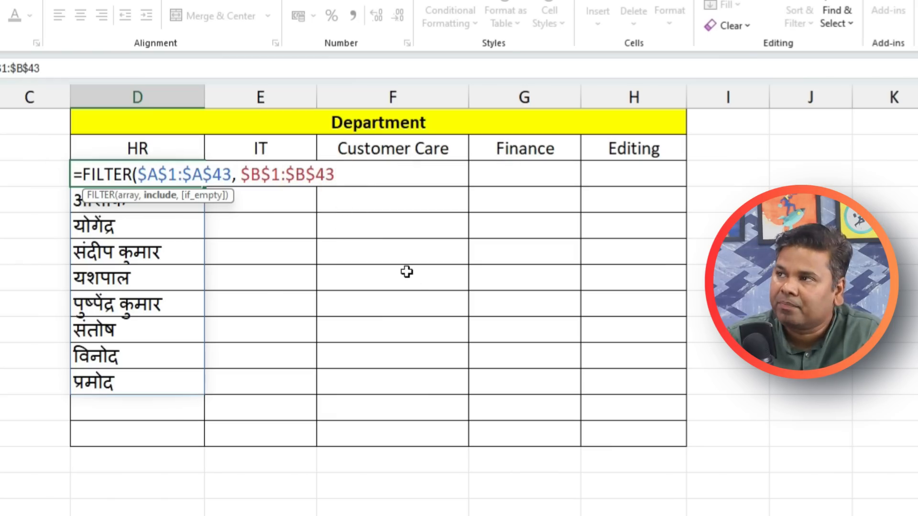
Step: Complete the D3 formula's include condition by matching the department range to heading D2, and enter the formula
type("=")
left_click(164, 150)
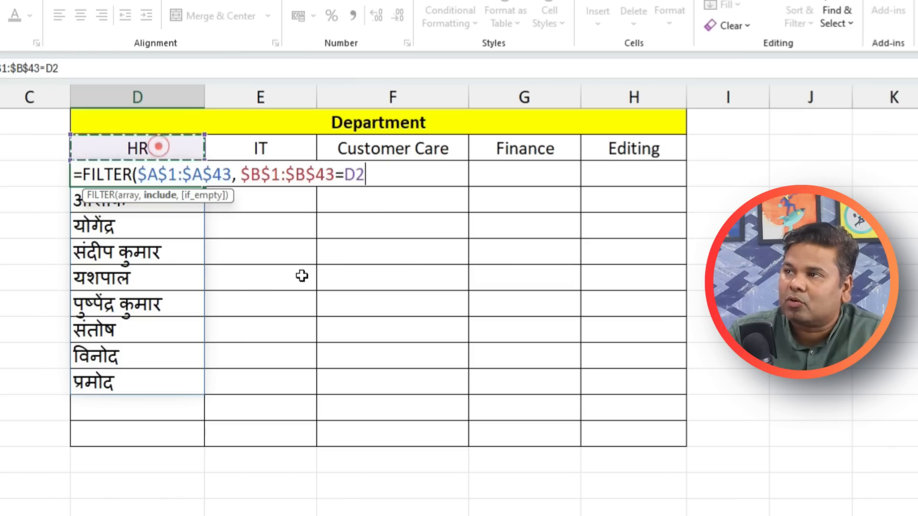
type(")")
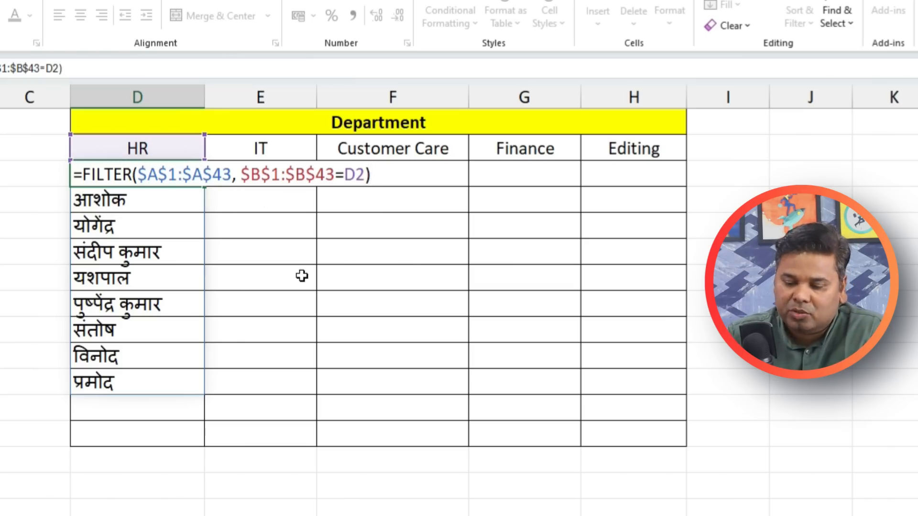
key("Return")
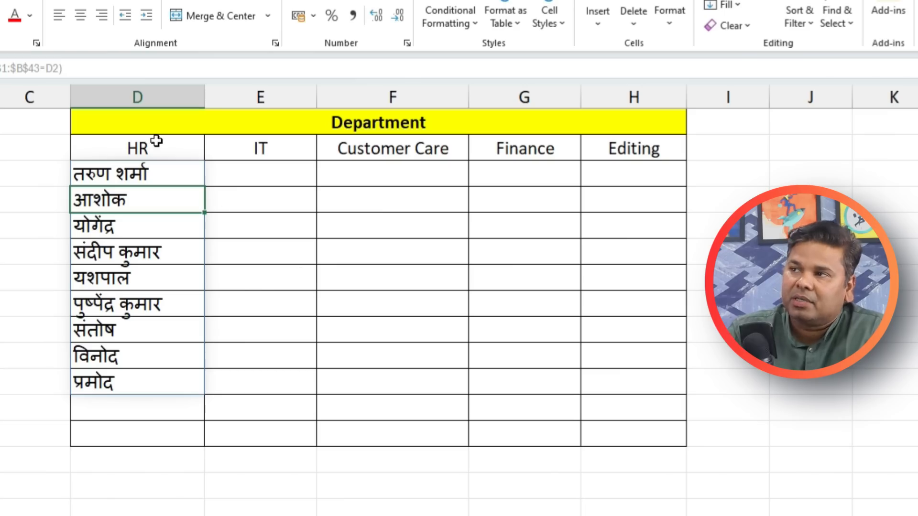
Step: Fill the D3 formula across to H3 and check the copied formulas against their department headings
left_click(176, 174)
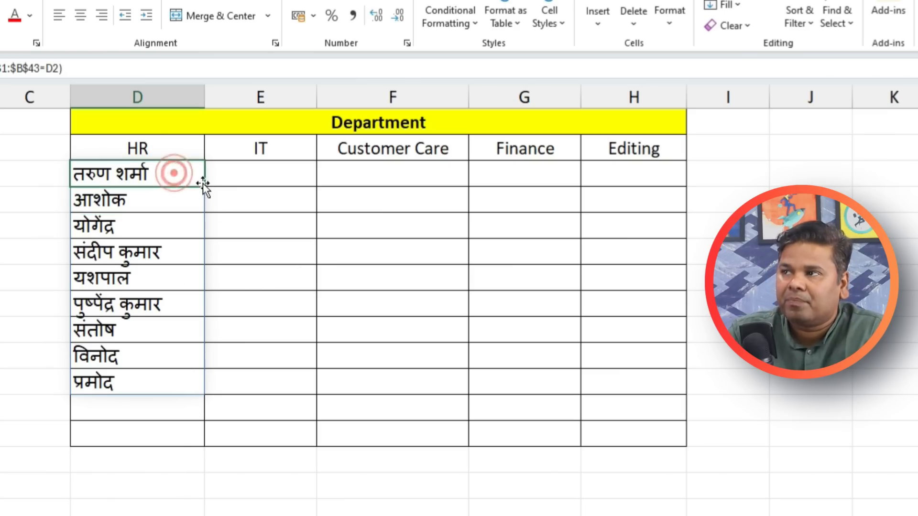
left_click_drag(206, 188, 661, 227)
left_click(248, 180)
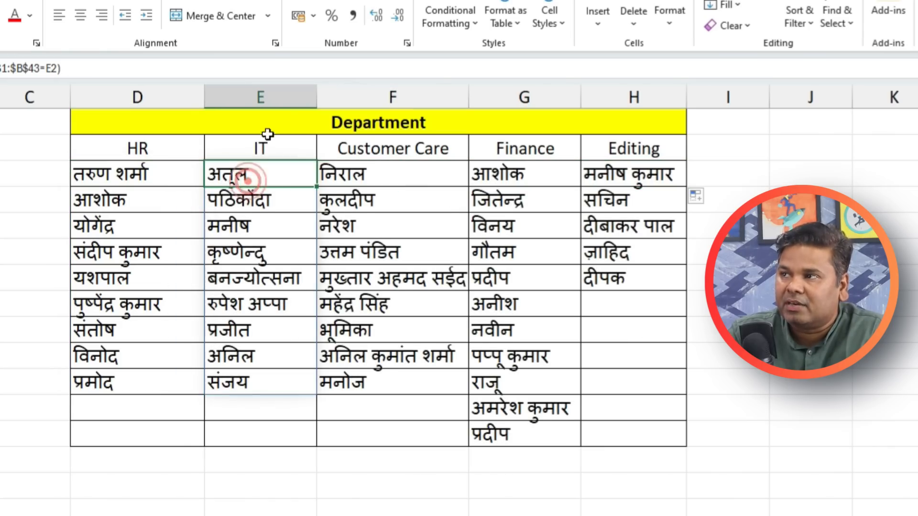
left_click(404, 147)
left_click(404, 174)
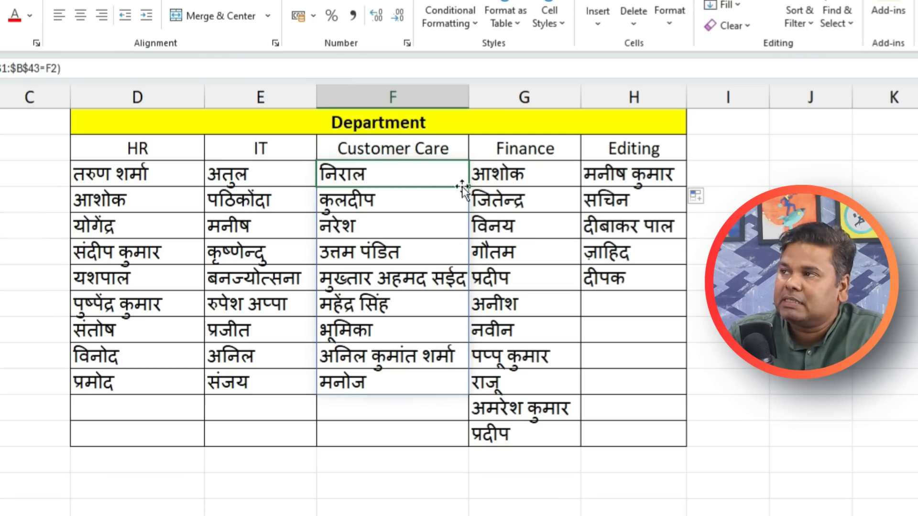
left_click(529, 155)
left_click(626, 149)
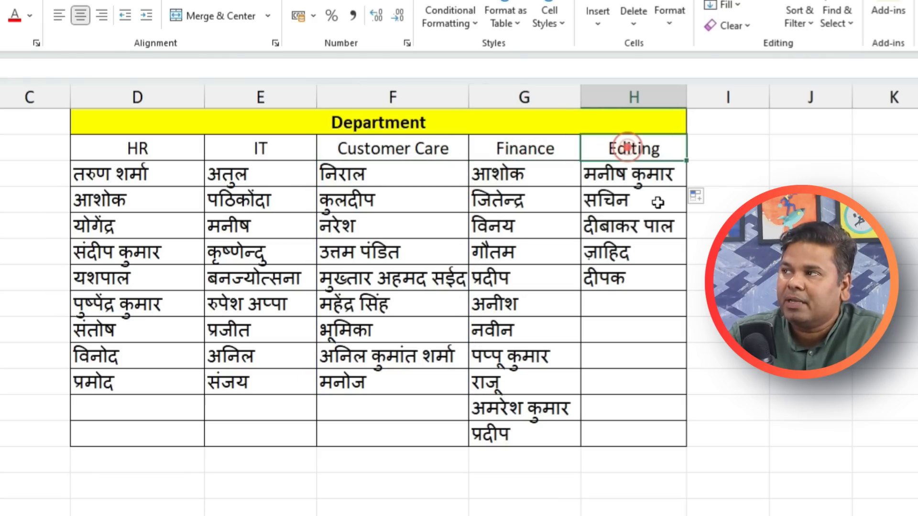
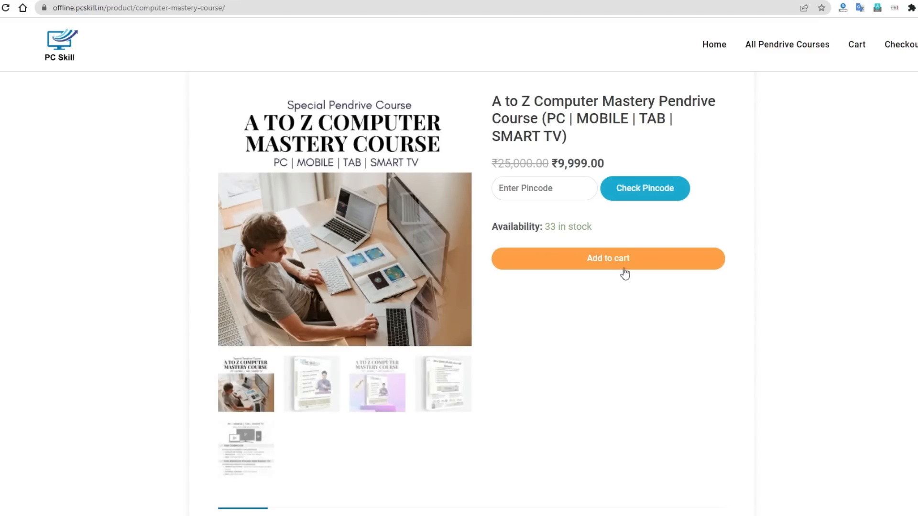
Step: In the browser, add the A to Z Computer Mastery Pendrive Course to the cart and apply coupon code 99pc22
left_click(616, 266)
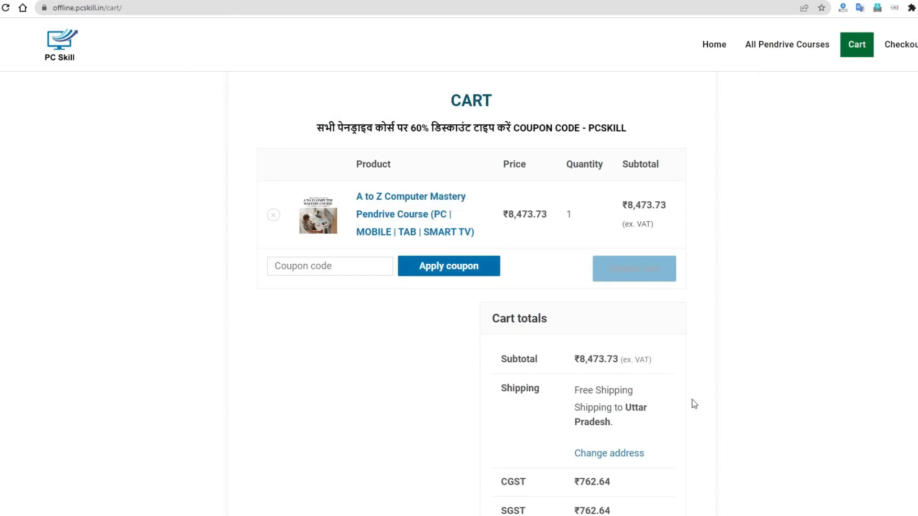
left_click(297, 264)
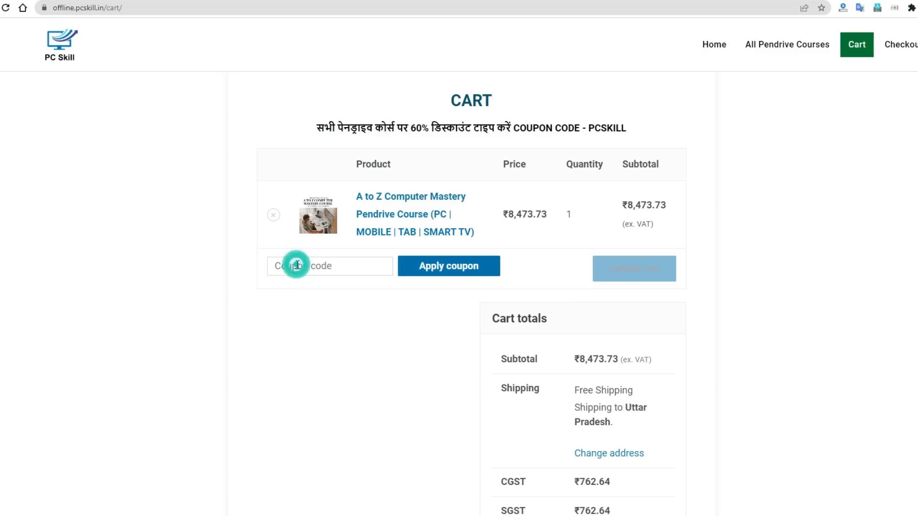
type("99pc22")
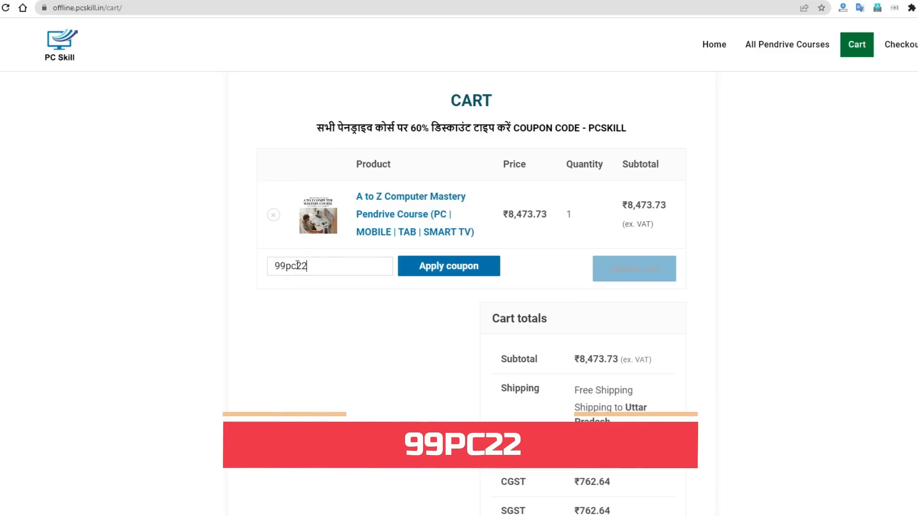
left_click(470, 266)
scroll(828, 361, "down", 5)
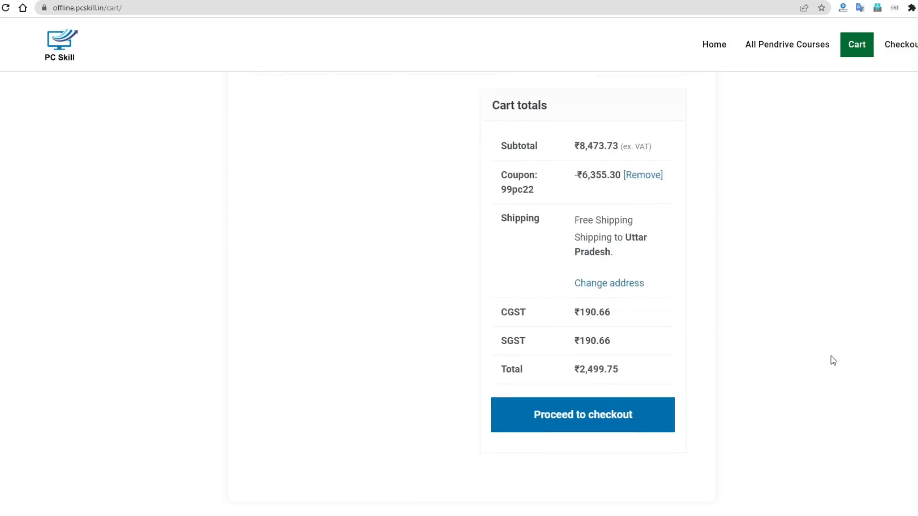
scroll(832, 361, "down", 3)
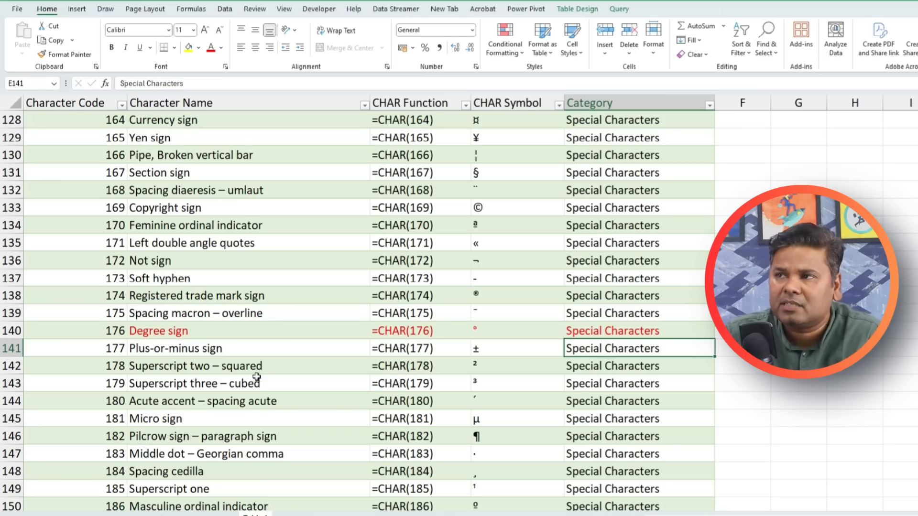
Step: In the Excel character code table, look up the degree sign's code, CHAR function and symbol
scroll(259, 376, "up", 6)
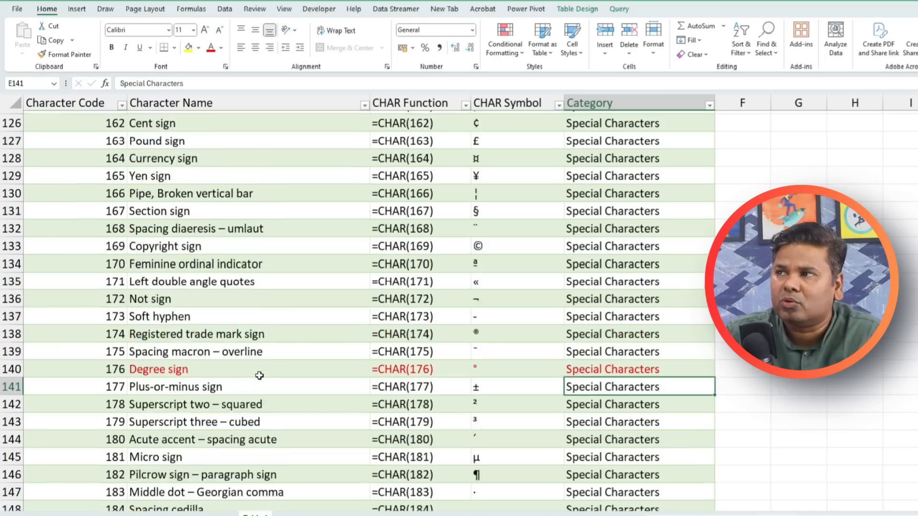
scroll(259, 375, "up", 20)
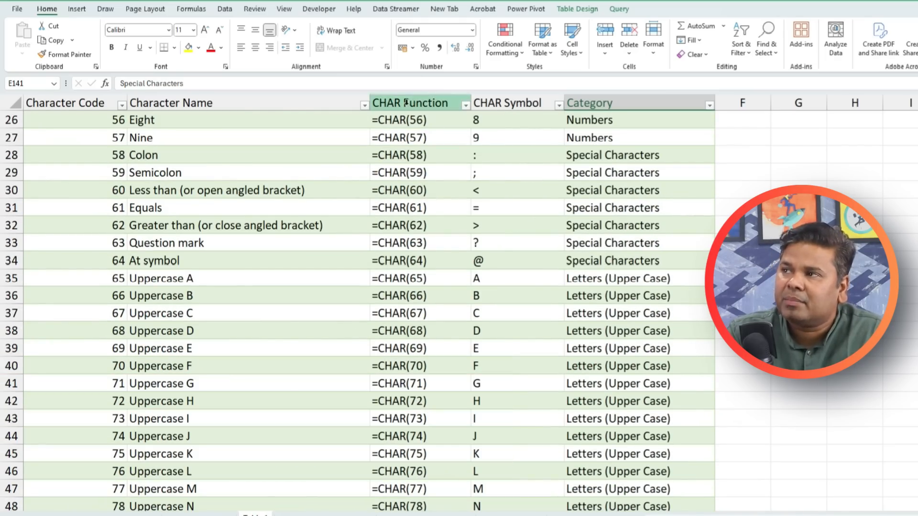
scroll(358, 241, "up", 8)
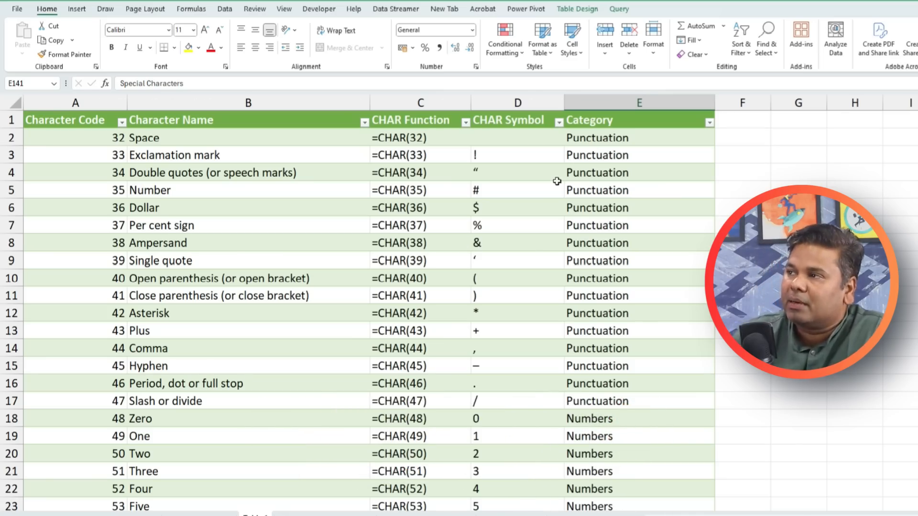
scroll(556, 181, "down", 20)
scroll(522, 262, "down", 10)
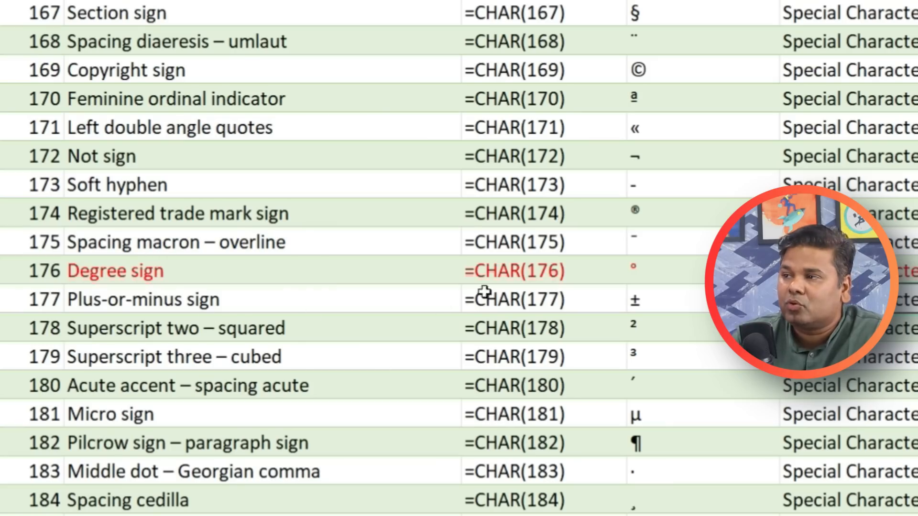
left_click(651, 270)
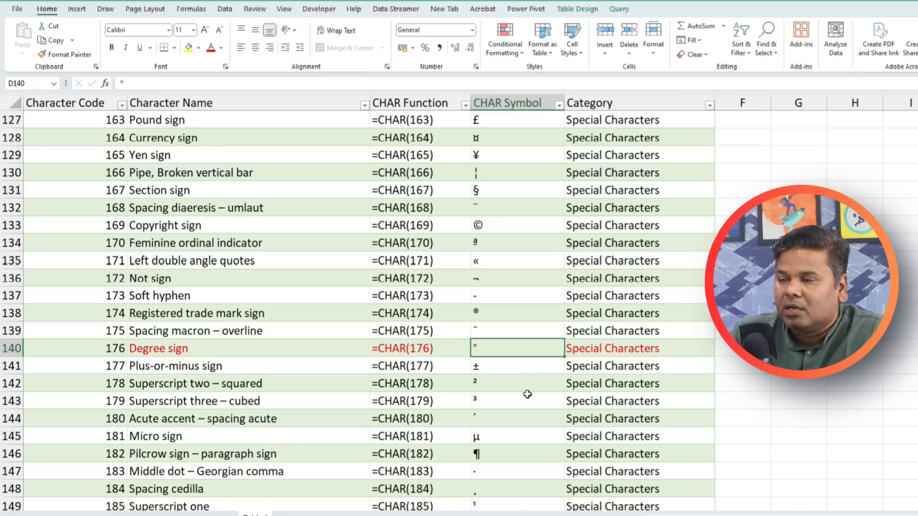
scroll(527, 394, "down", 1)
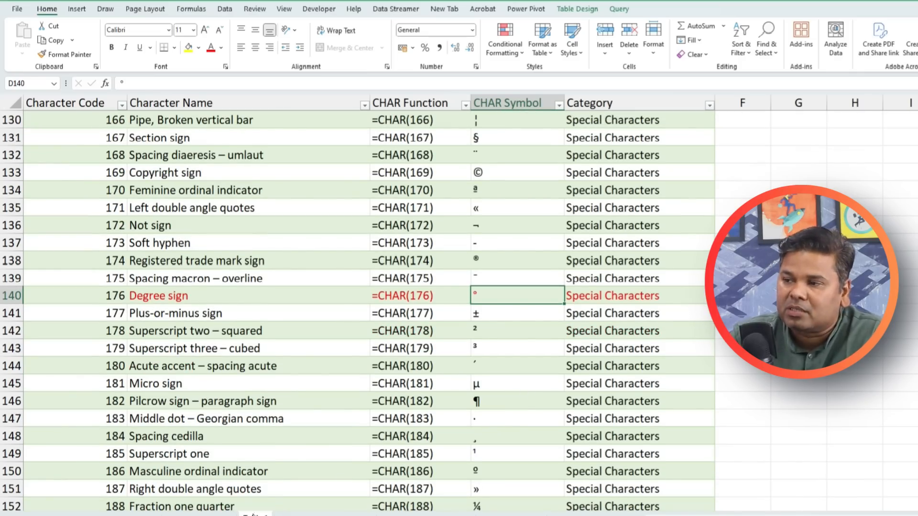
Step: On the state temperature sheet, widen column E and begin a formula in E2 that joins C2 with a space
left_click(205, 508)
left_click(426, 146)
left_click_drag(442, 106, 520, 106)
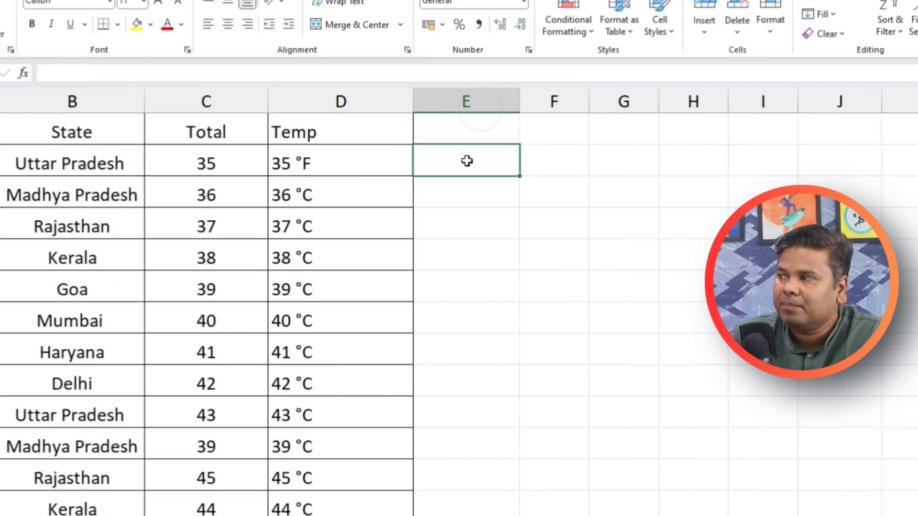
type("=")
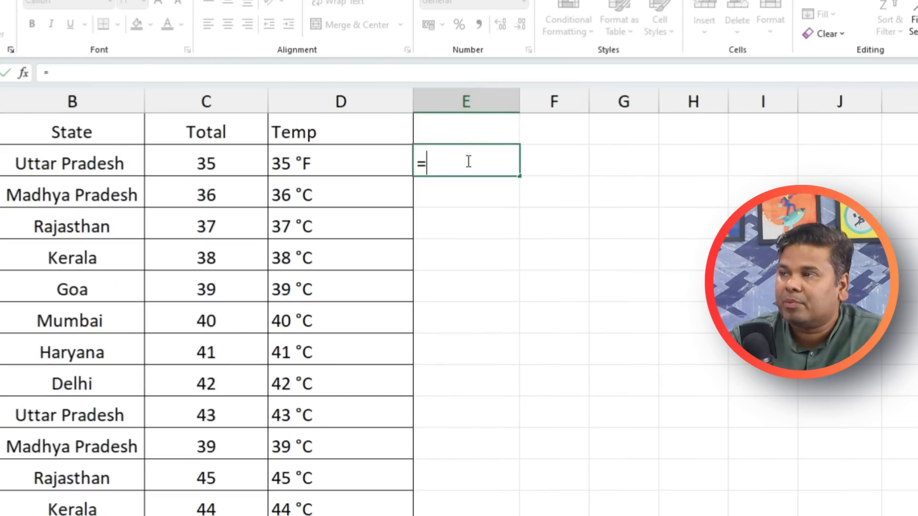
left_click(214, 164)
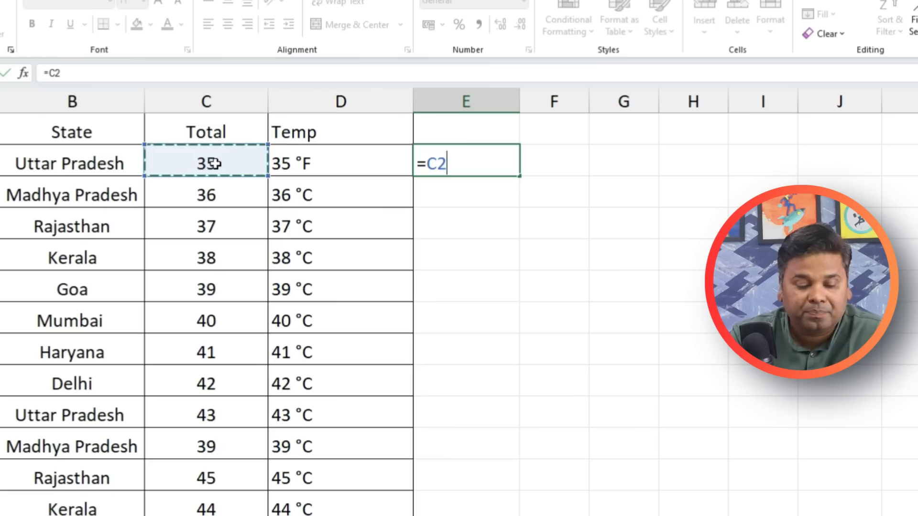
type("&")
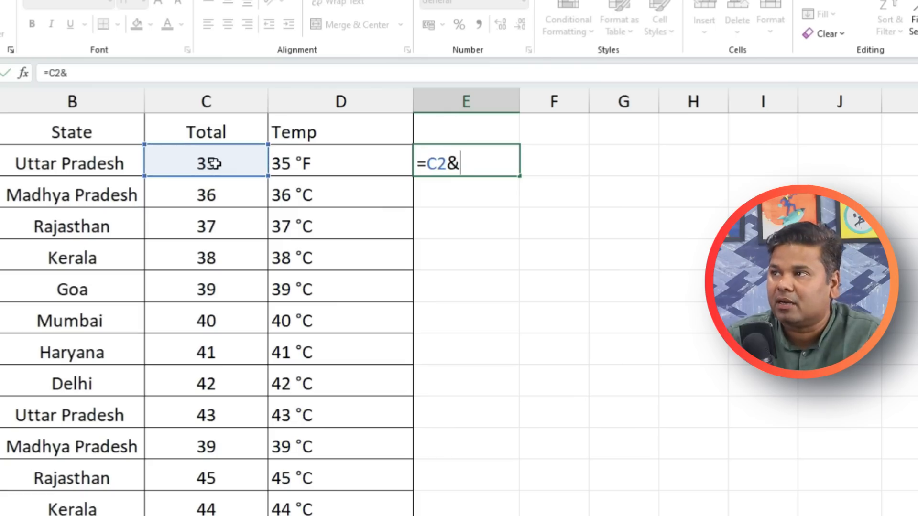
type("\"")
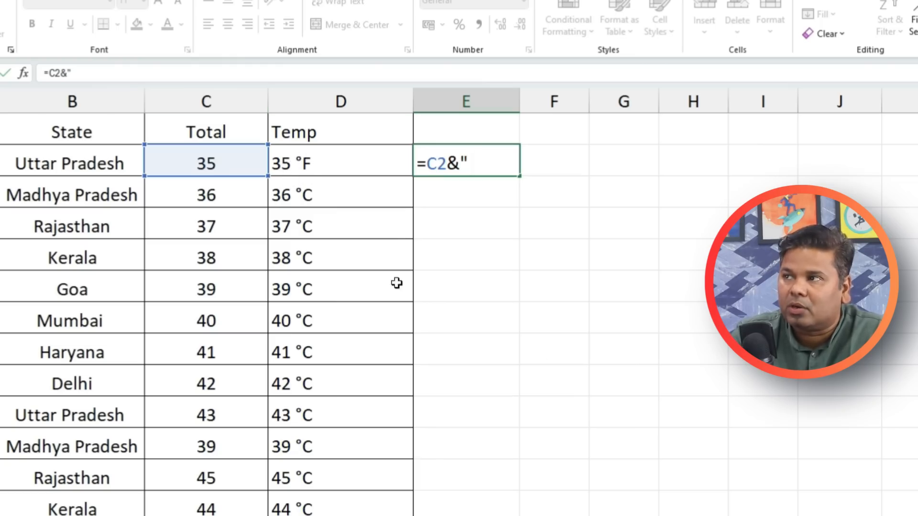
type(" \"")
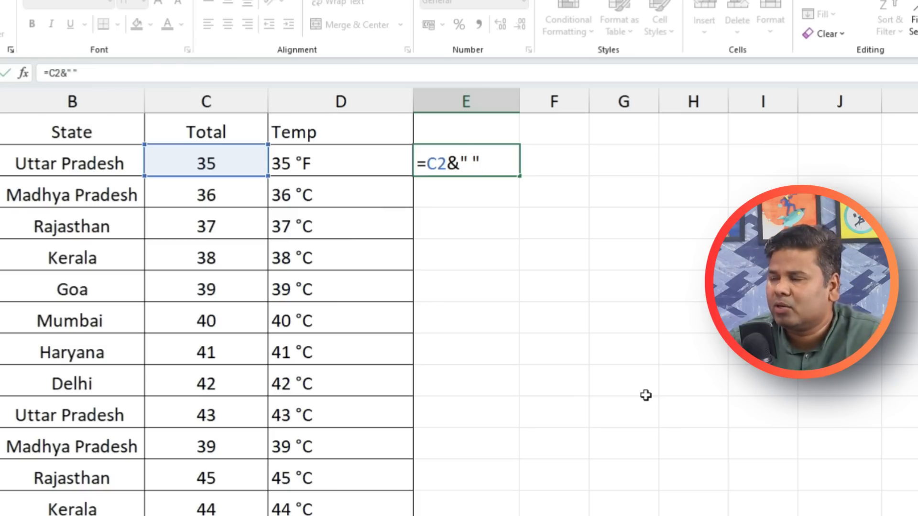
type("&")
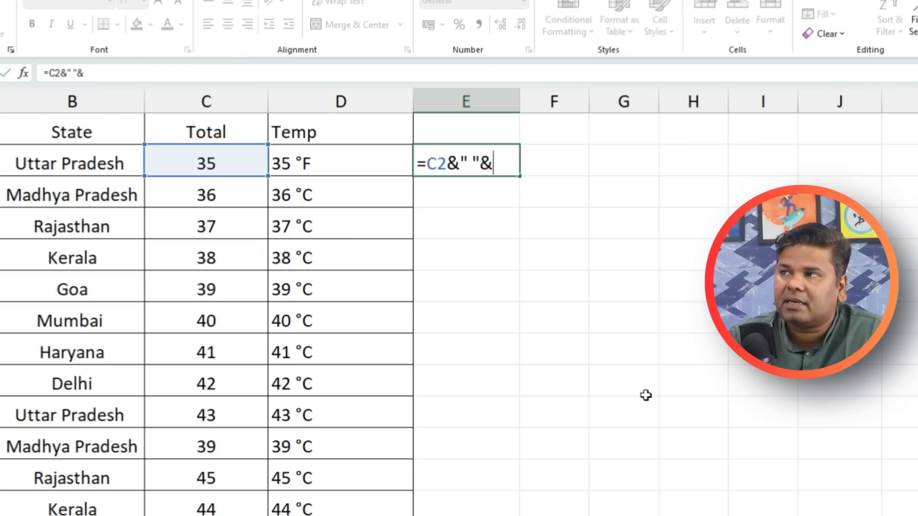
Step: Complete the E2 formula by appending CHAR(176) and the letter "f" after the space
type("cha")
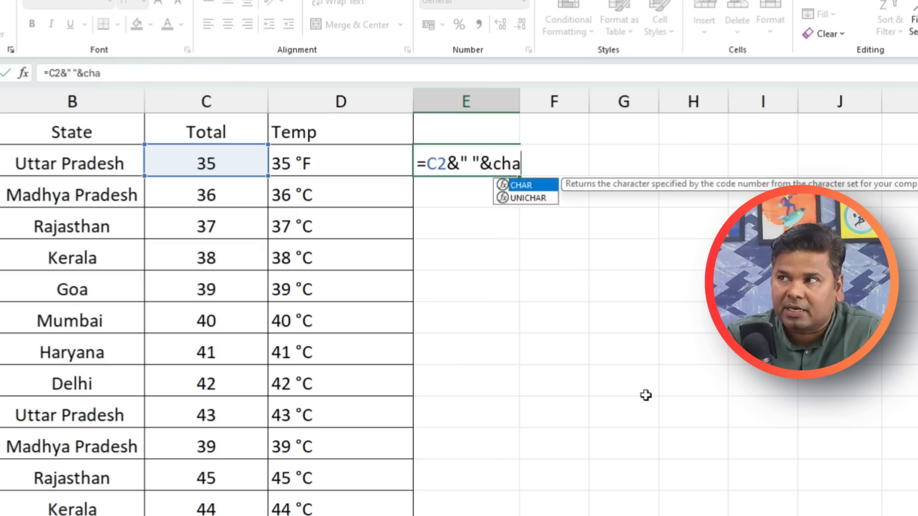
type("r(")
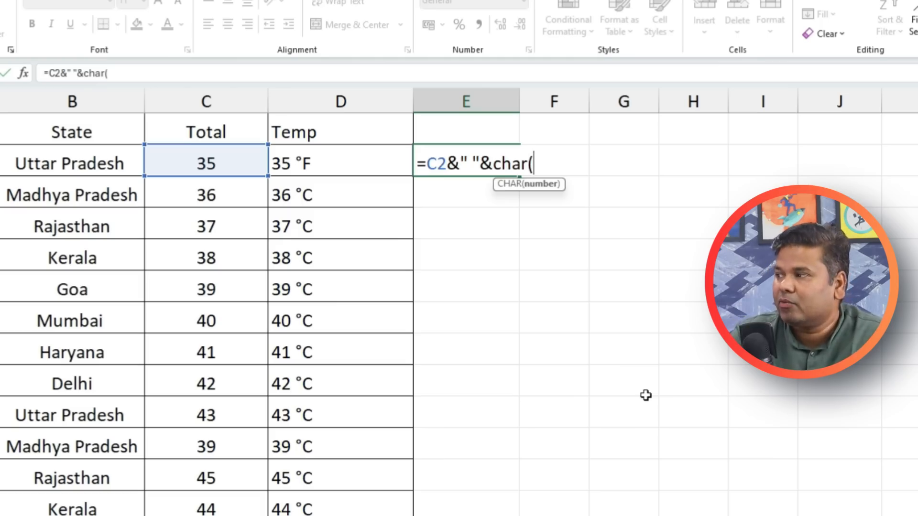
type("176")
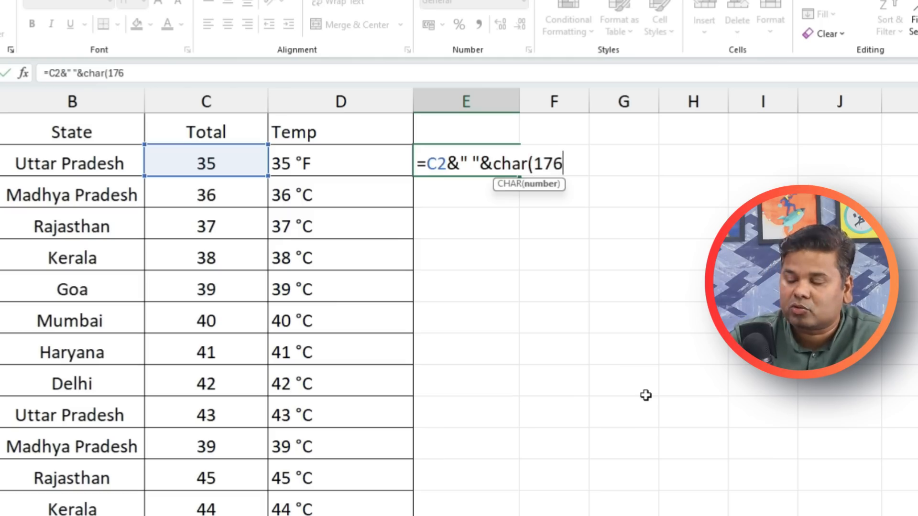
type(")")
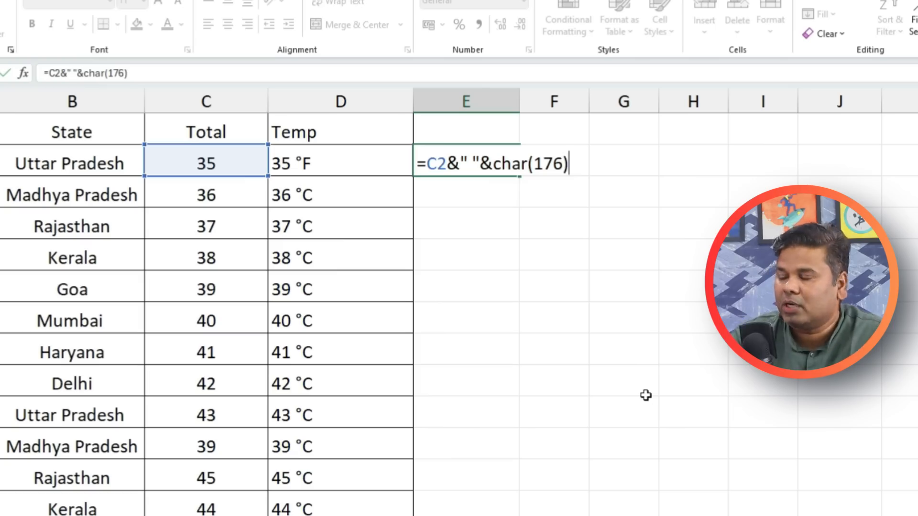
type("&")
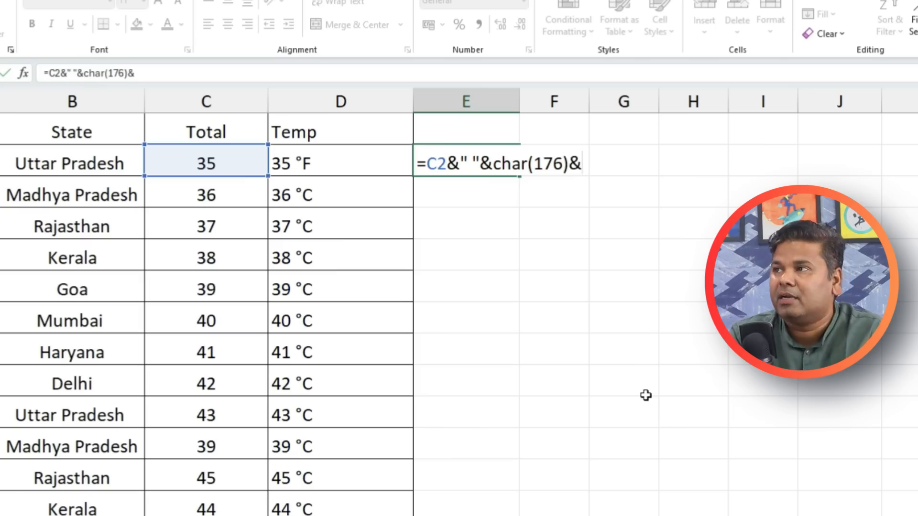
type("\"")
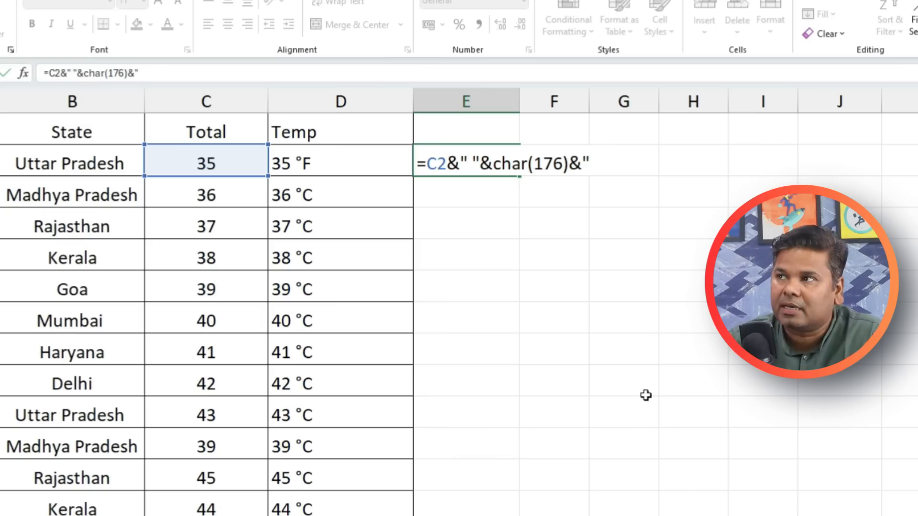
type("f")
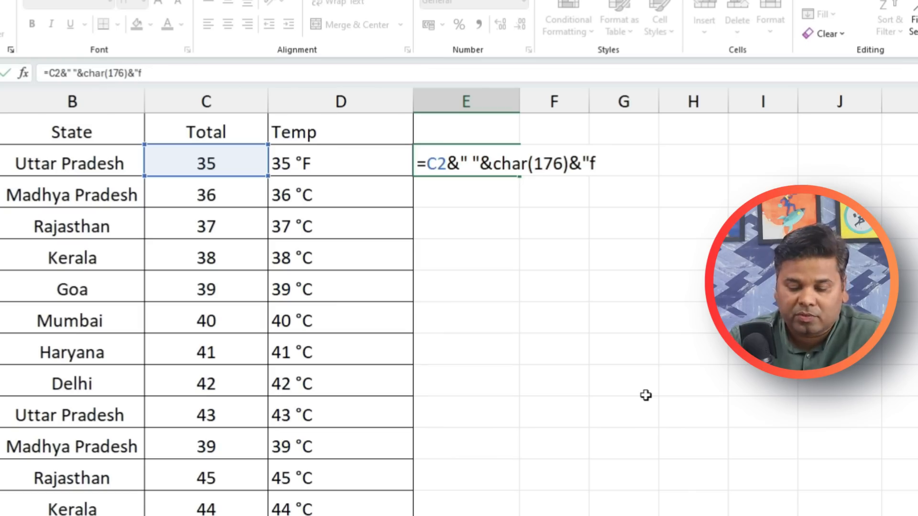
type("\"")
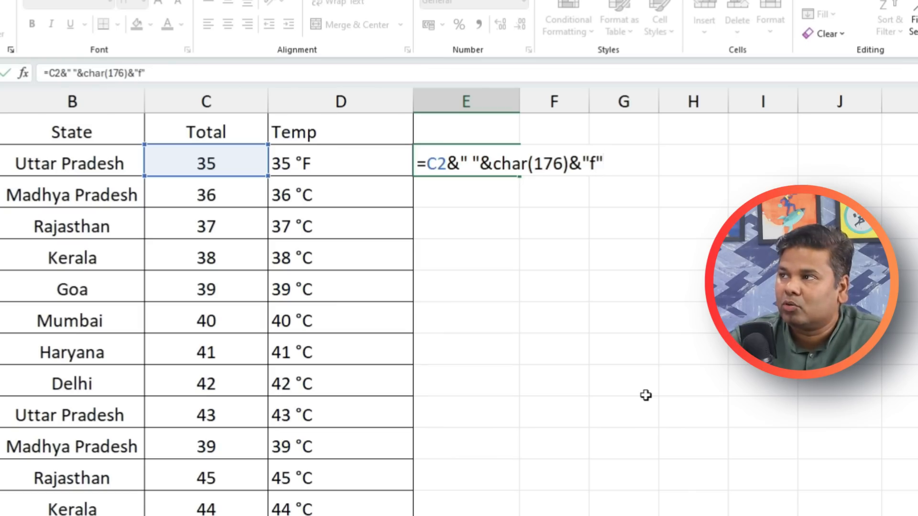
key("Left")
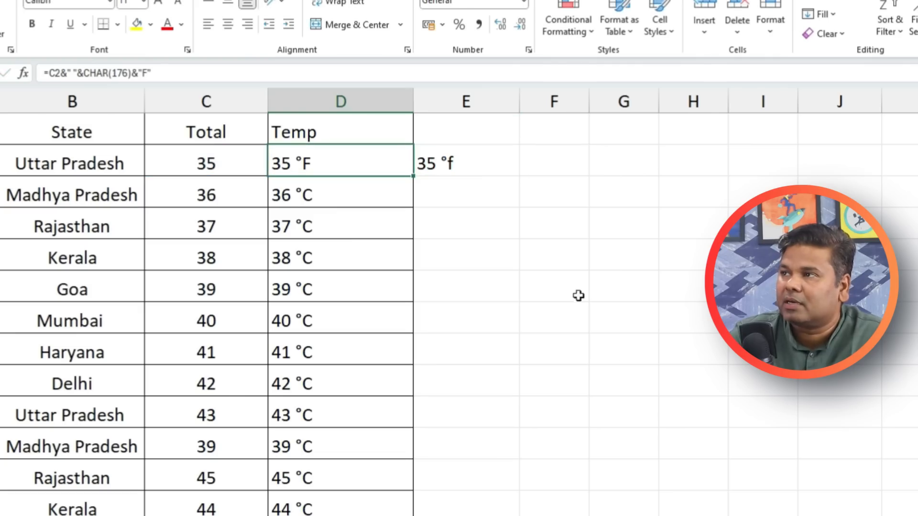
Step: Change the unit letter in the E2 formula to a capital "F"
left_click(436, 160)
double_click(459, 165)
double_click(602, 164)
type("F")
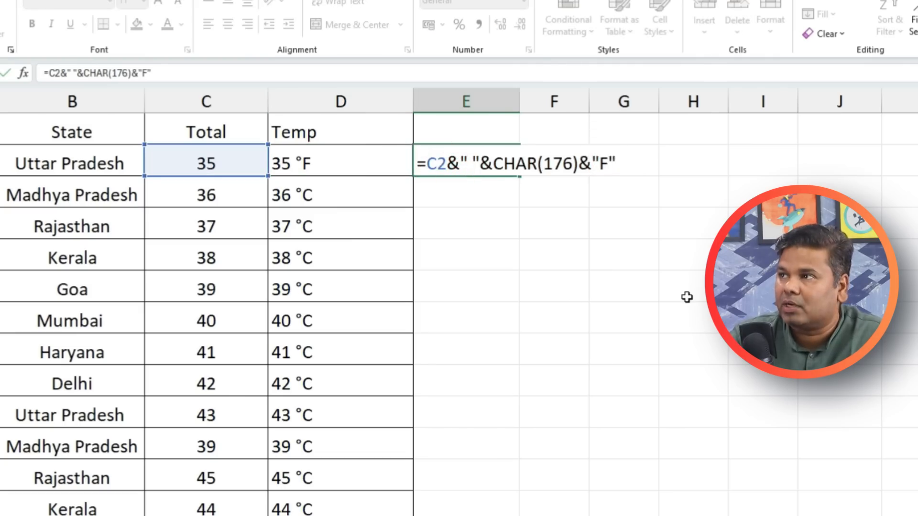
key("Return")
left_click(478, 162)
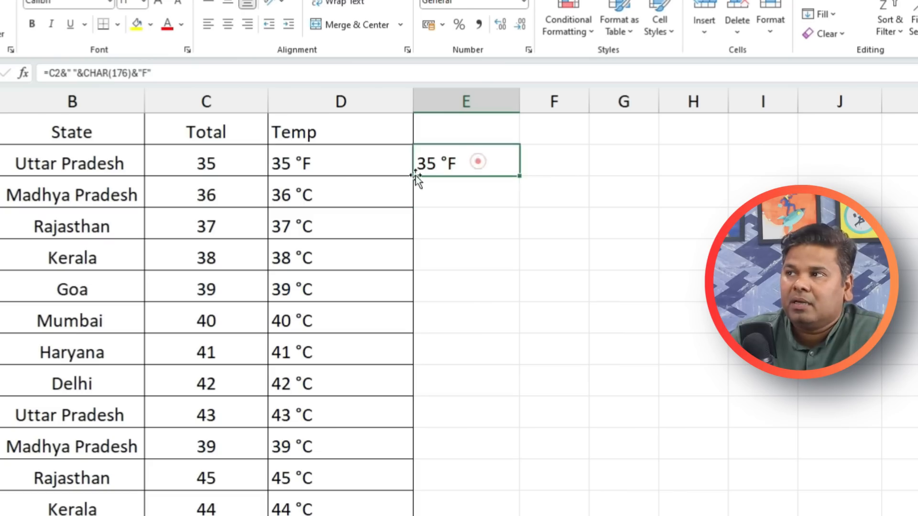
Step: Change the unit letter in the E2 formula to "C" and fill the formula down column E
double_click(470, 165)
left_click(602, 162)
type("C")
key("Return")
left_click(471, 158)
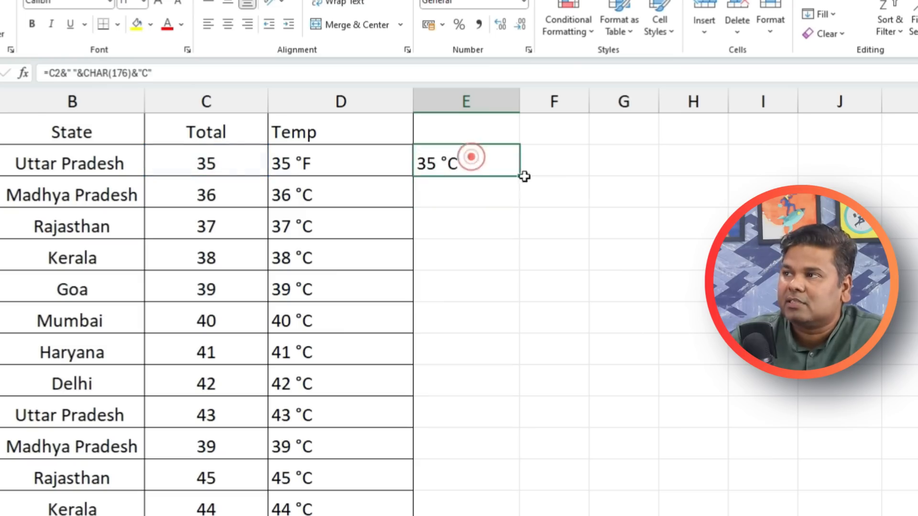
double_click(520, 175)
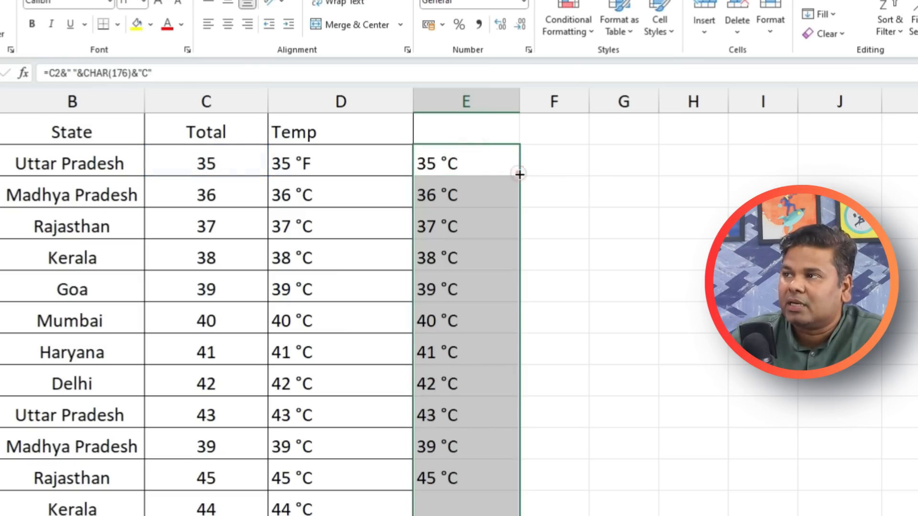
scroll(512, 280, "down", 2)
scroll(515, 292, "up", 2)
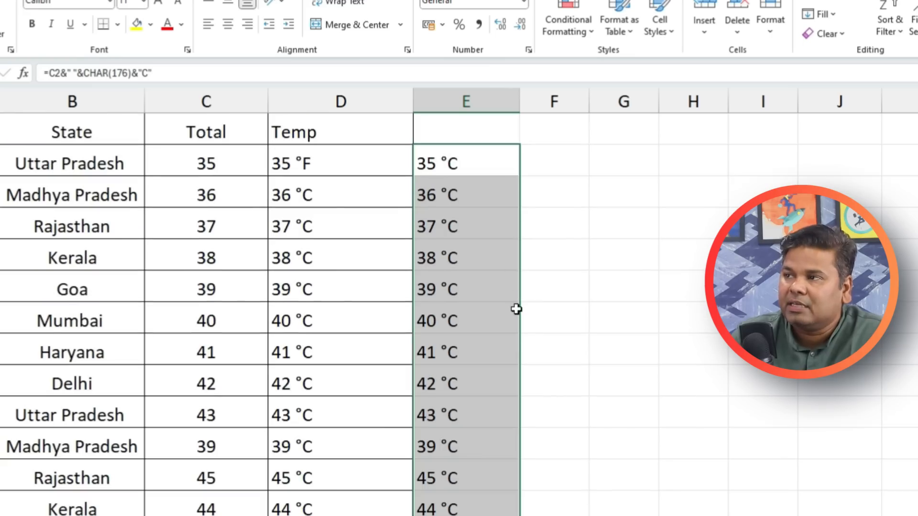
Step: Look up the copyright sign's code, set the CHAR number in E2 to 169, and fill the formula down column E
left_click(470, 182)
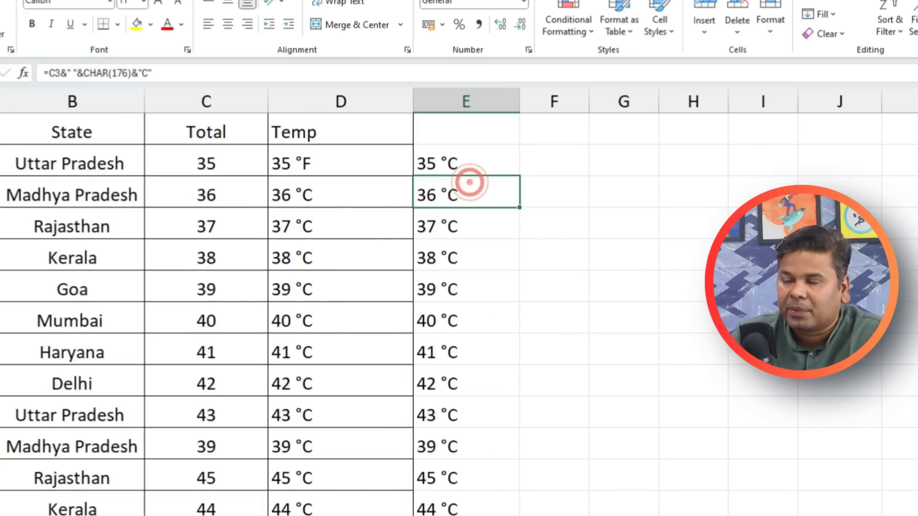
left_click(469, 164)
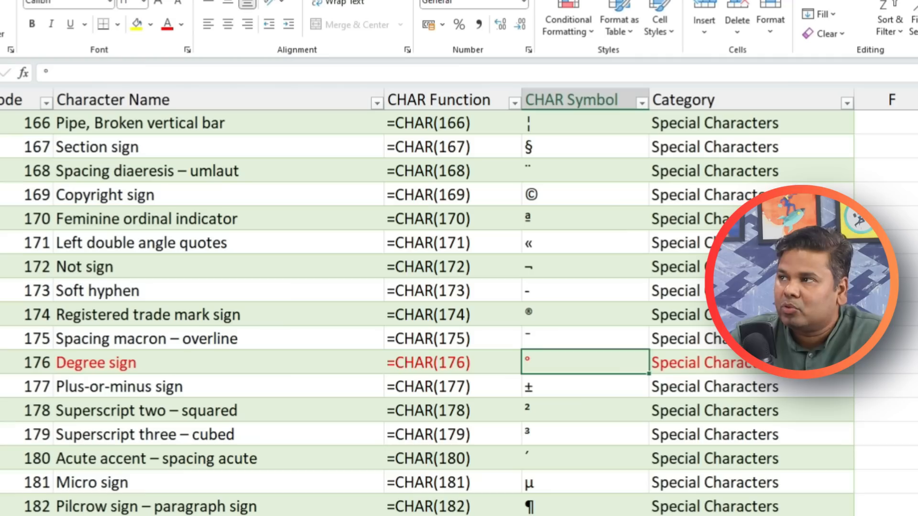
left_click(551, 194)
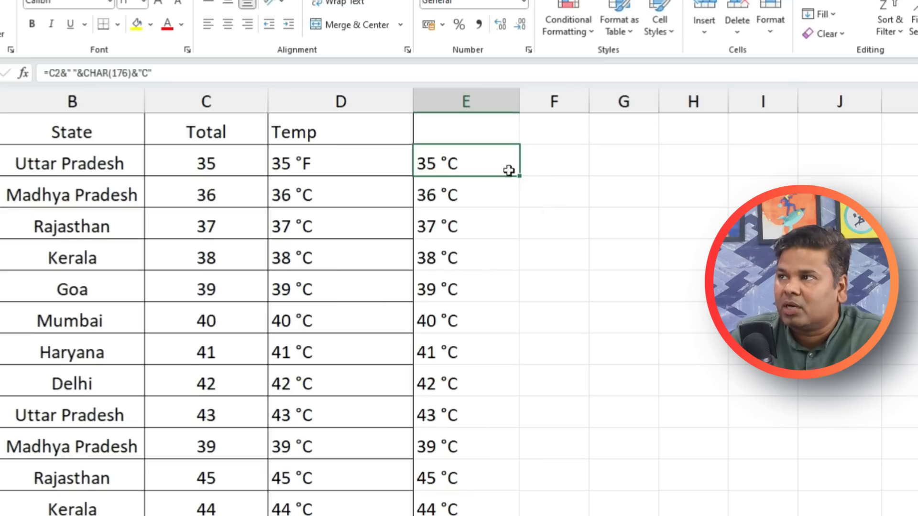
double_click(508, 168)
left_click(461, 164)
left_click_drag(571, 167, 550, 171)
key("BackSpace")
type("69)&\"C")
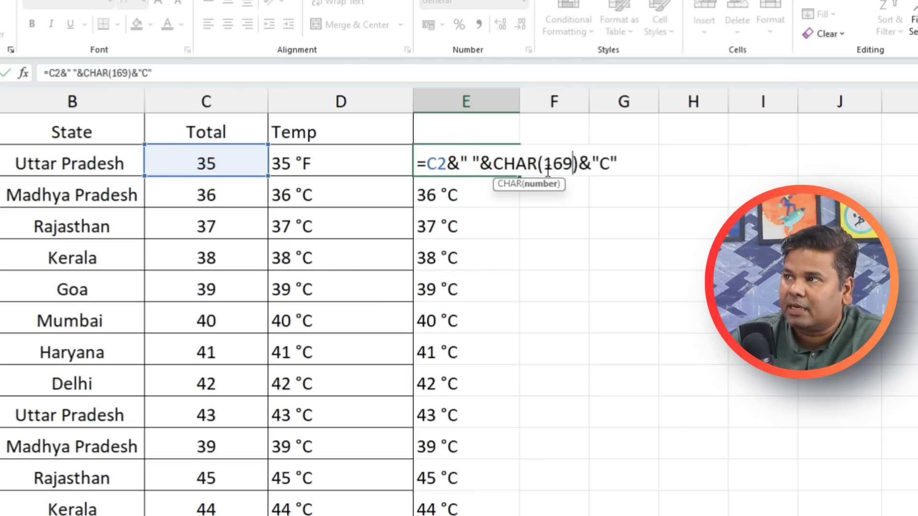
key("Return")
left_click(497, 156)
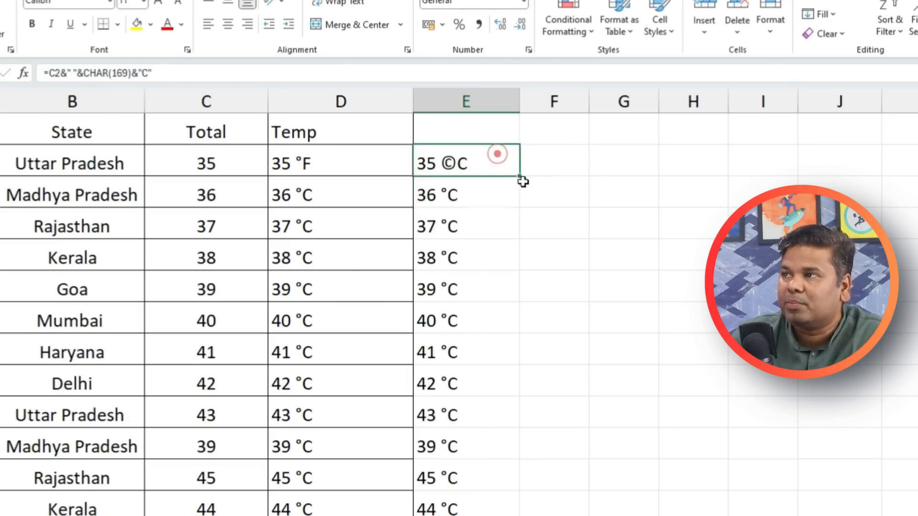
double_click(519, 176)
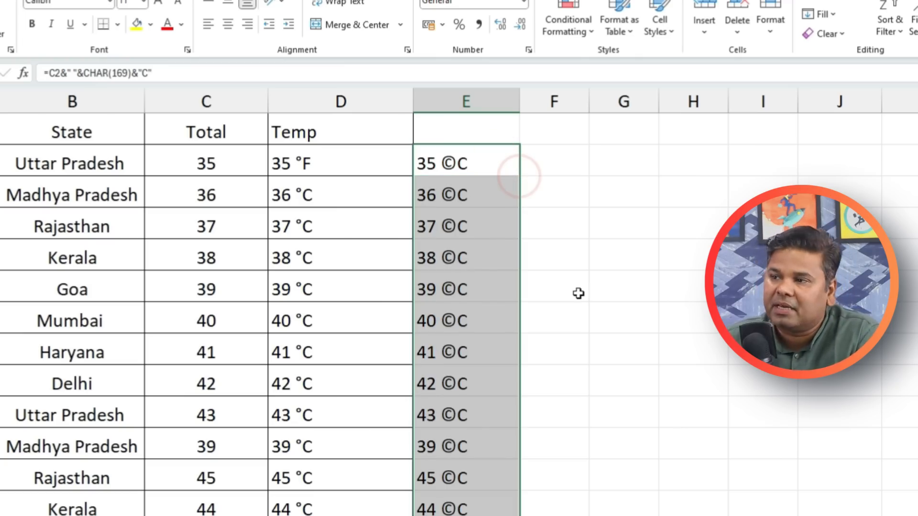
Step: Browse the remaining symbols and their CHAR functions further down the character code table
key("ctrl+Page_Down")
scroll(644, 345, "down", 1)
scroll(645, 345, "down", 17)
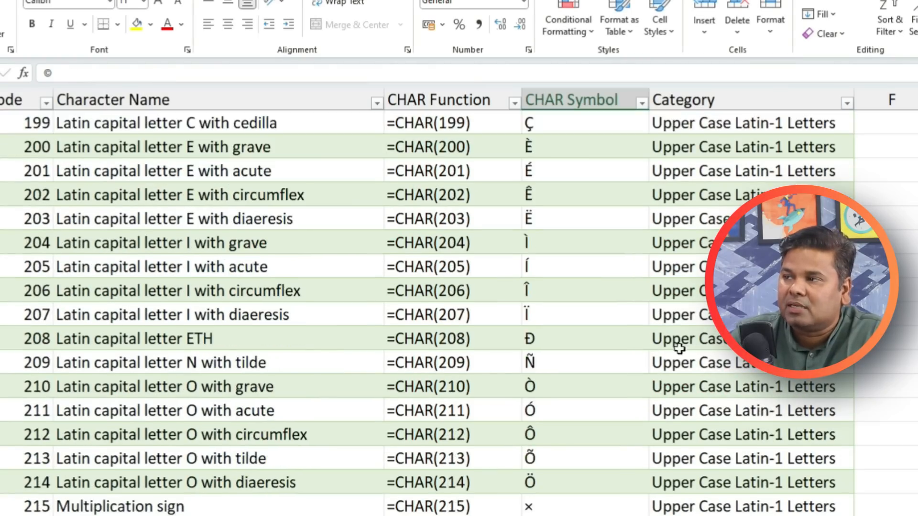
scroll(619, 477, "down", 3)
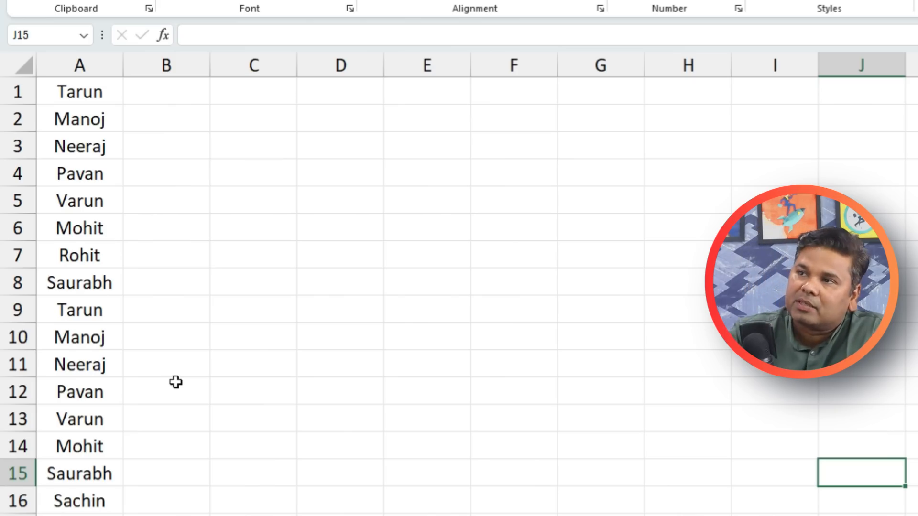
Step: On the names list sheet, insert a blank row above row 2 and undo the insertion
right_click(19, 118)
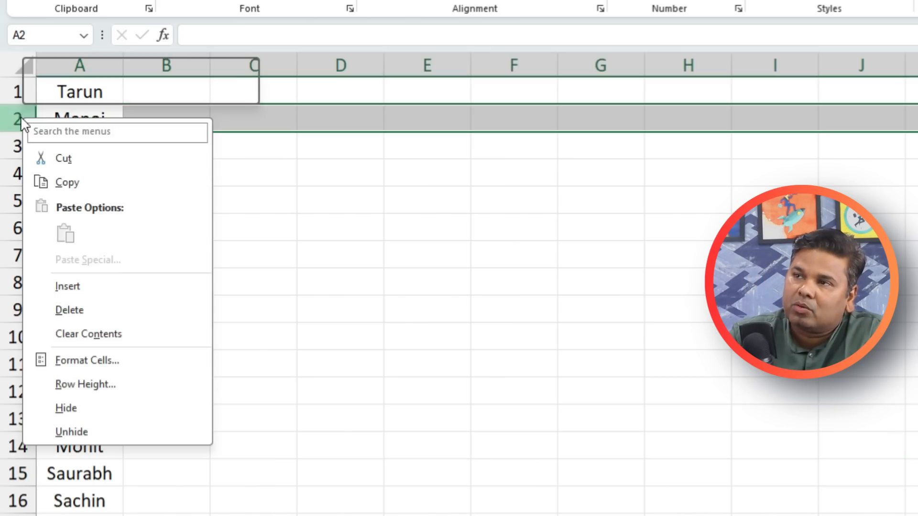
left_click(100, 285)
left_click(260, 236)
key("ctrl+z")
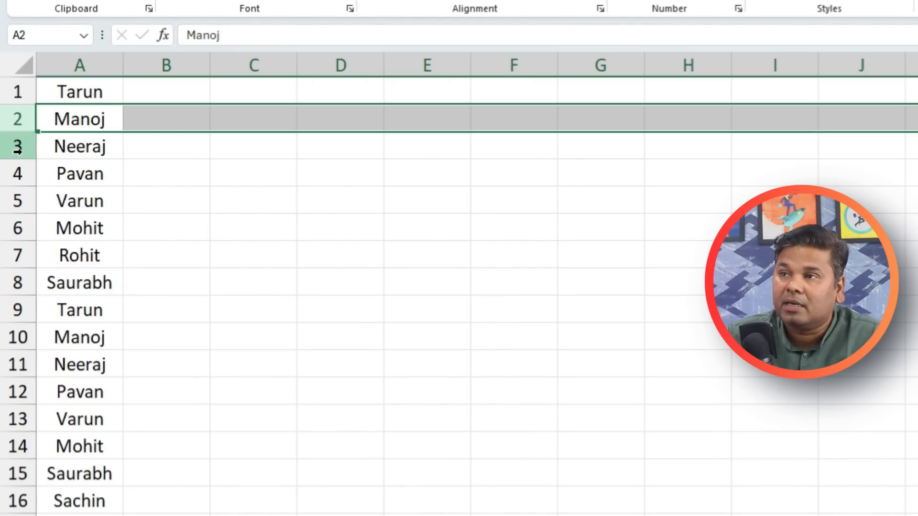
left_click(22, 229, "ctrl")
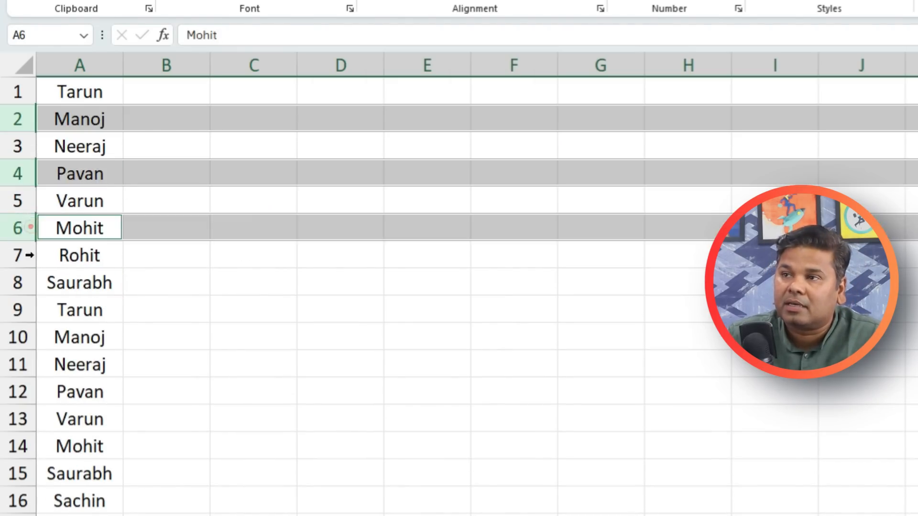
left_click(19, 283, "ctrl")
left_click(20, 312, "ctrl")
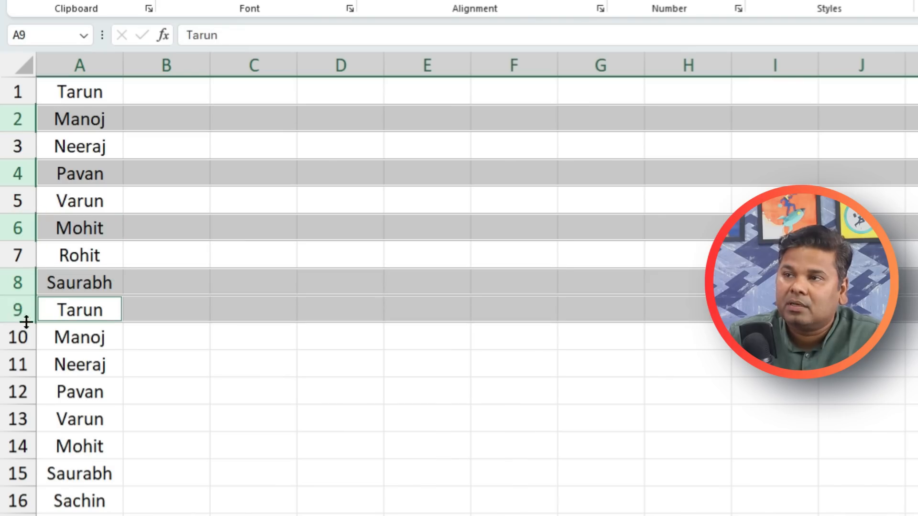
Step: Insert blank rows above rows 2, 4, 6 and 8 in one operation and undo the insertion
left_click(18, 283)
left_click(18, 228, "ctrl")
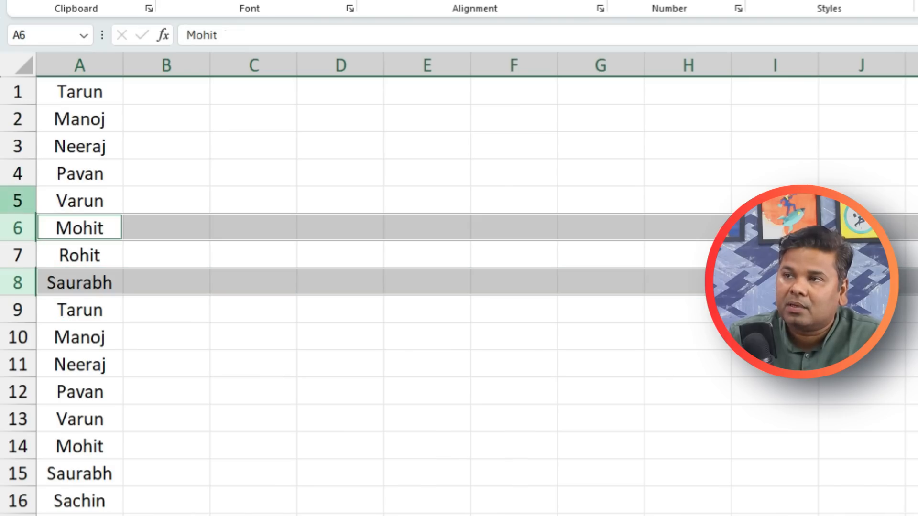
left_click(19, 174, "ctrl")
left_click(21, 119, "ctrl")
right_click(22, 116)
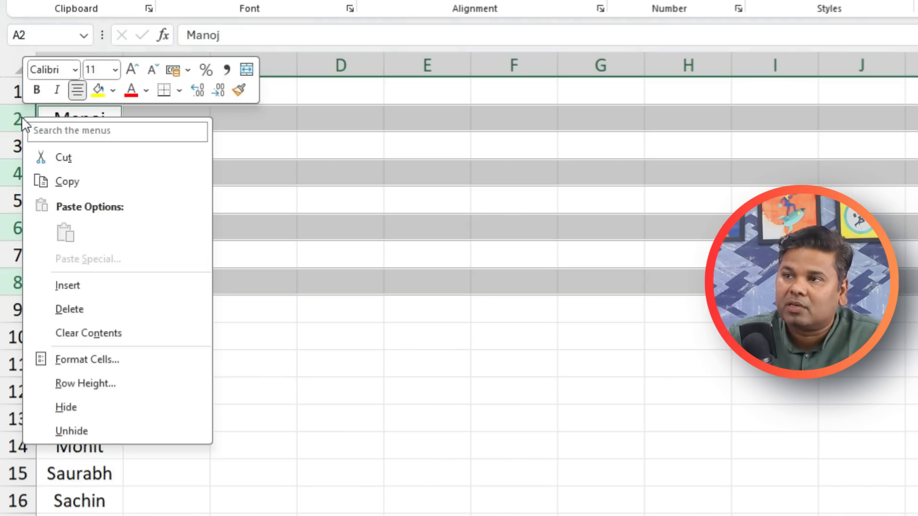
left_click(107, 283)
left_click(382, 397)
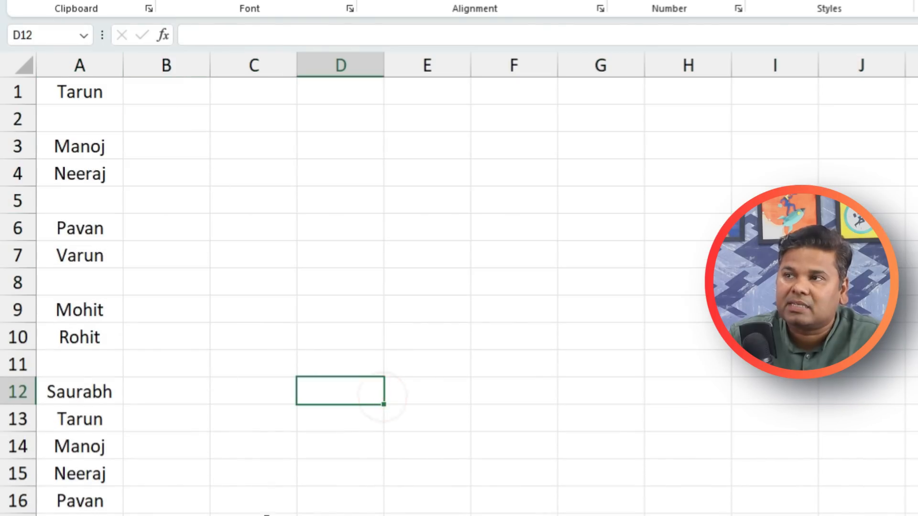
key("ctrl+z")
left_click(268, 515)
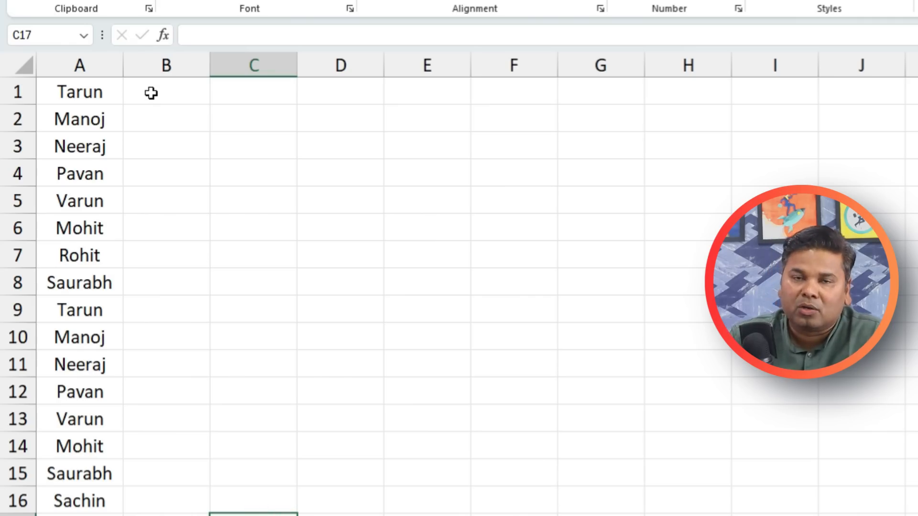
Step: Enter 1 in B1 and 2 in B2, and fill the number series down to B20 beside the names
scroll(153, 99, "down", 1)
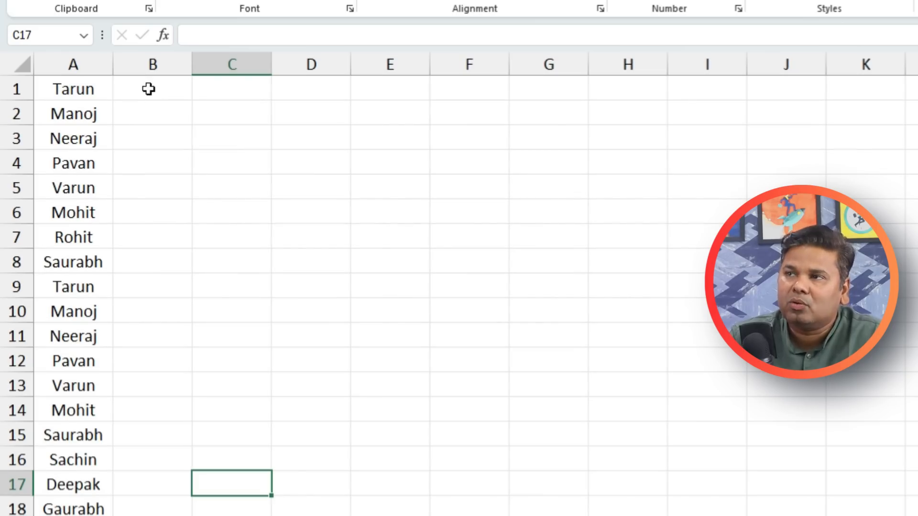
left_click(150, 88)
type("1")
key("Return")
type("2")
key("Return")
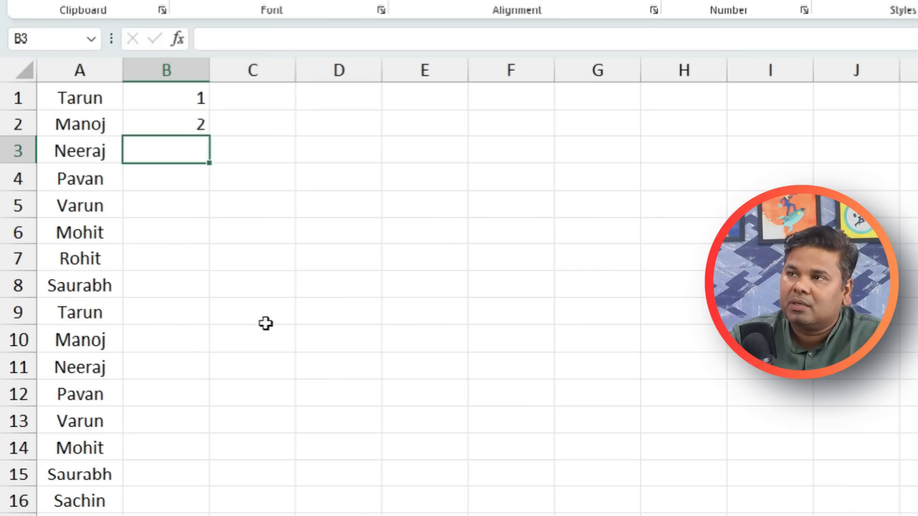
left_click_drag(166, 88, 167, 112)
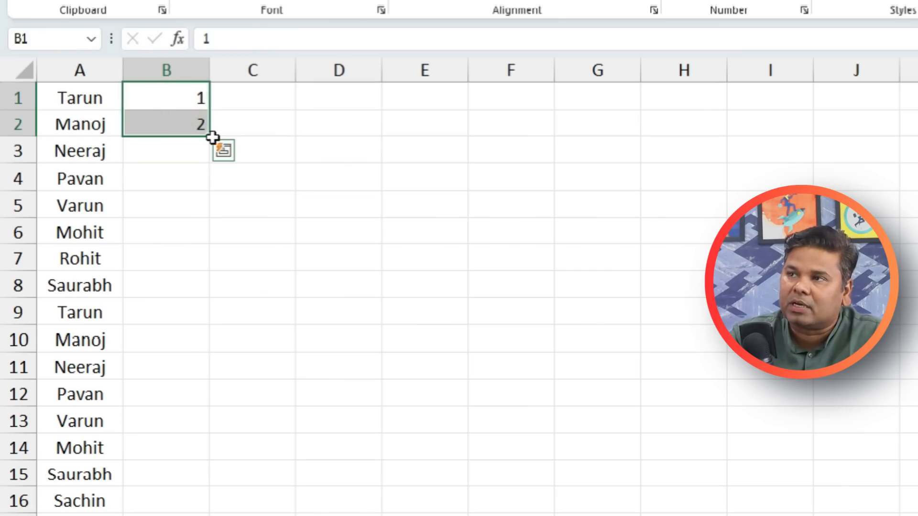
double_click(210, 136)
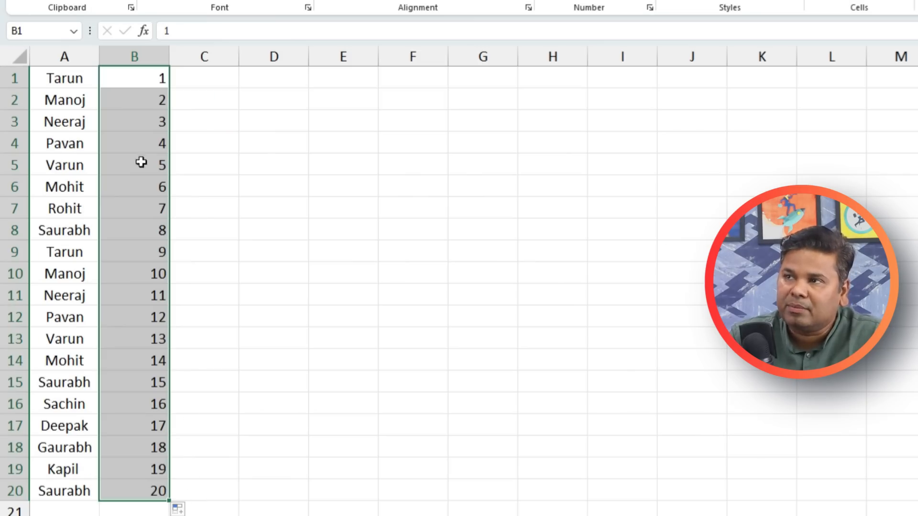
Step: Copy the number series in B1:B20 and paste the copy directly below it, starting at B21
key("ctrl+c")
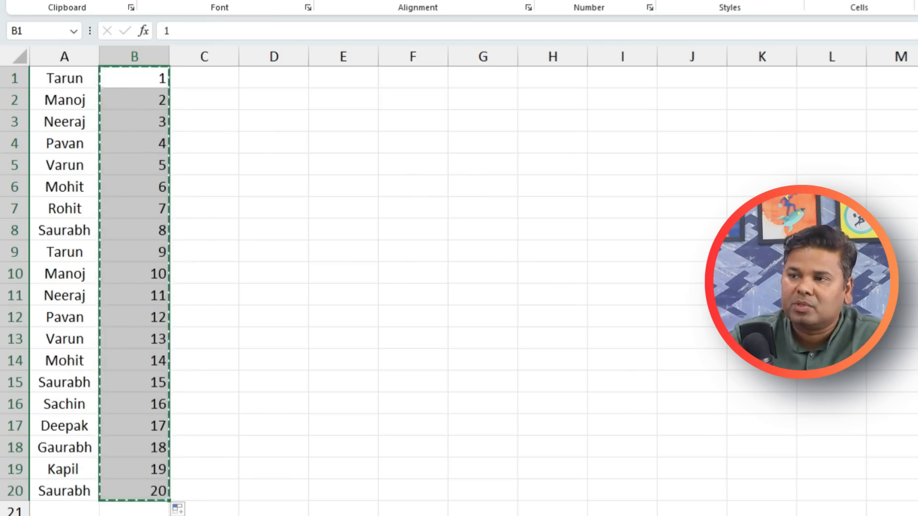
left_click(129, 509)
key("ctrl+v")
scroll(134, 430, "down", 2)
scroll(335, 287, "down", 14)
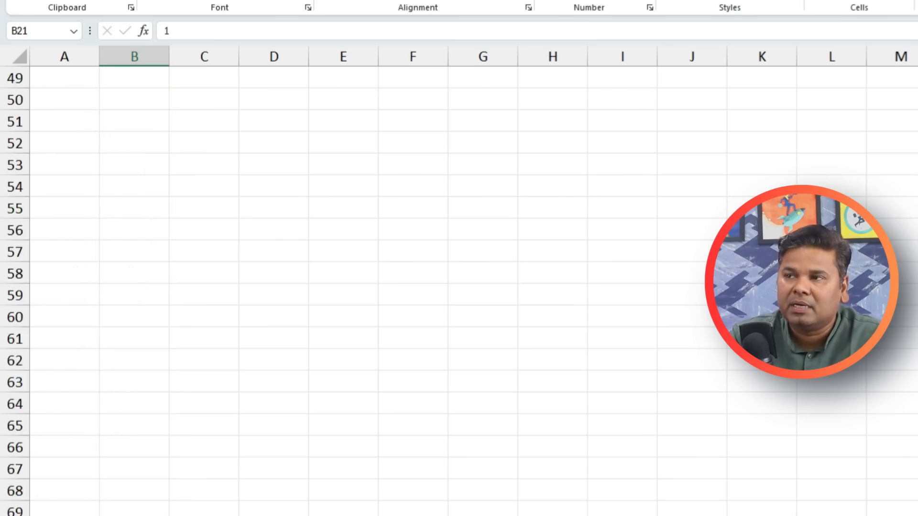
scroll(334, 287, "up", 16)
scroll(271, 417, "down", 2)
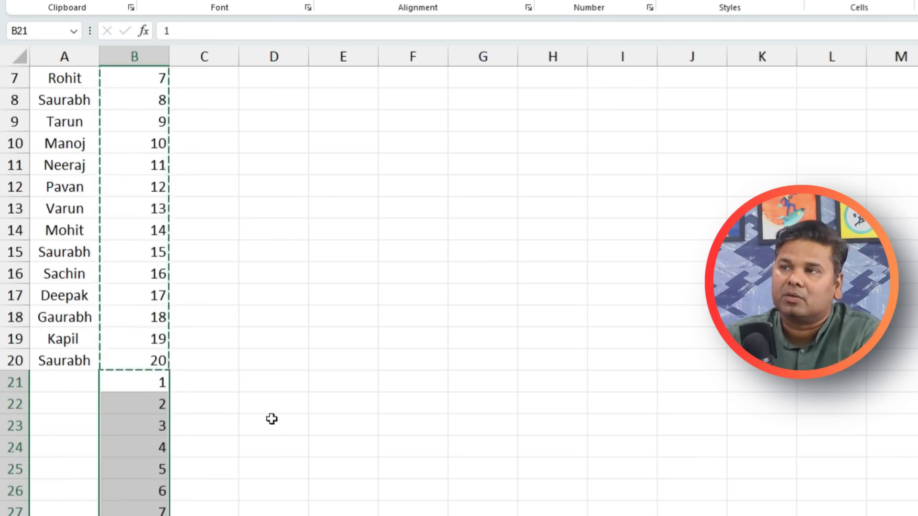
scroll(248, 277, "up", 2)
Step: Sort column B from smallest to largest, expanding the selection so the names in column A move along
left_click(157, 55)
left_click(335, 186)
left_click(273, 121)
left_click(157, 58)
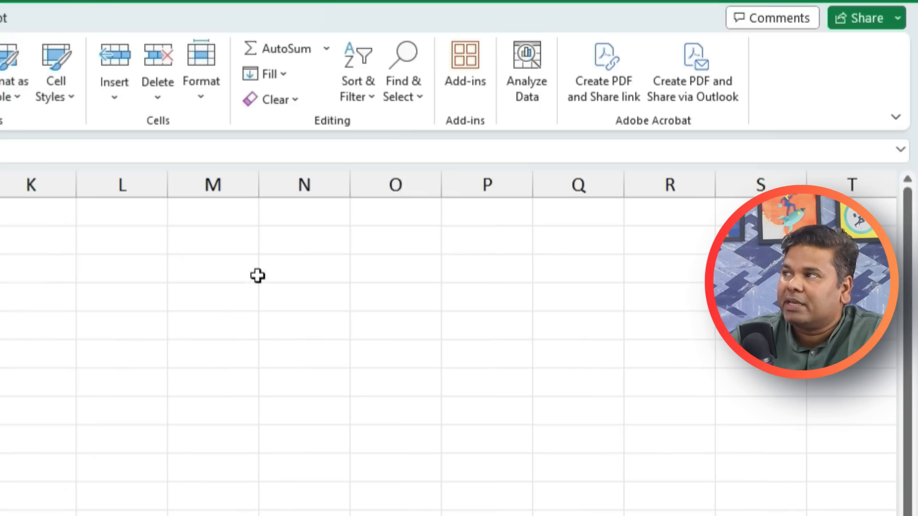
left_click(361, 93)
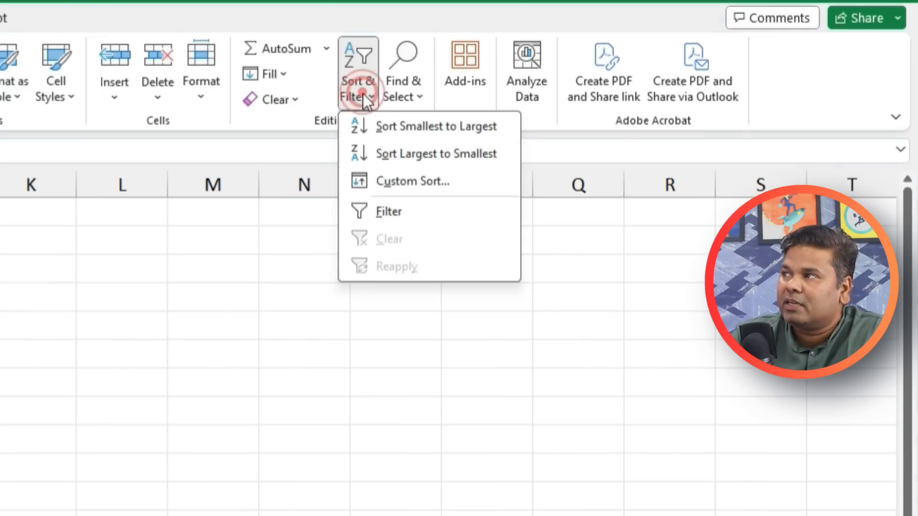
left_click(410, 131)
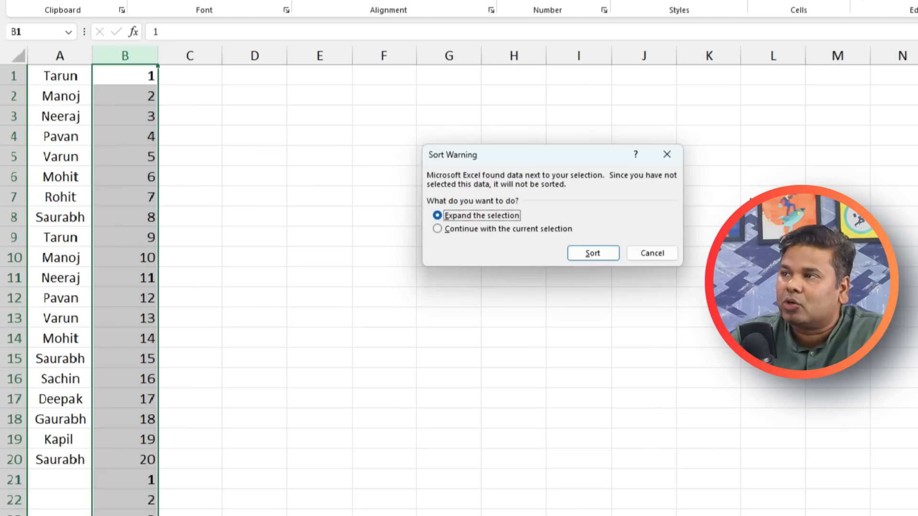
left_click(594, 254)
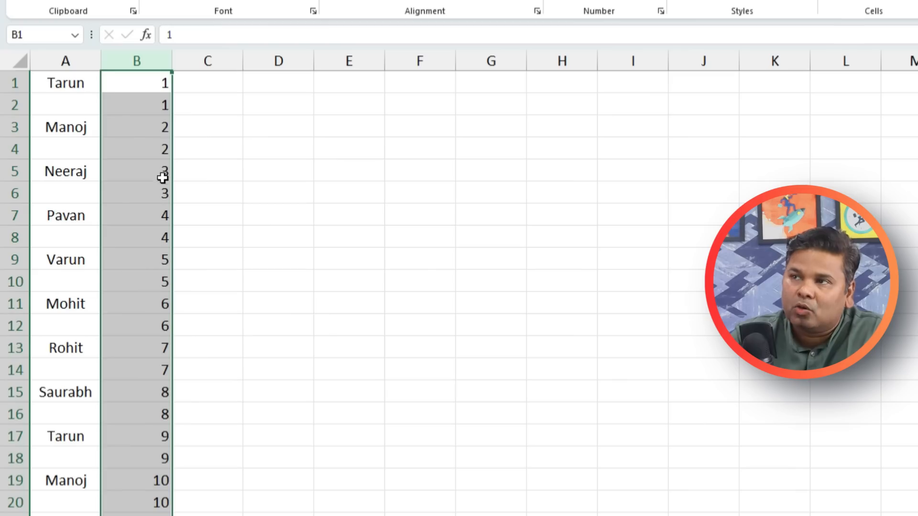
Step: Delete the helper number column B beside the spaced-out names
left_click(149, 160)
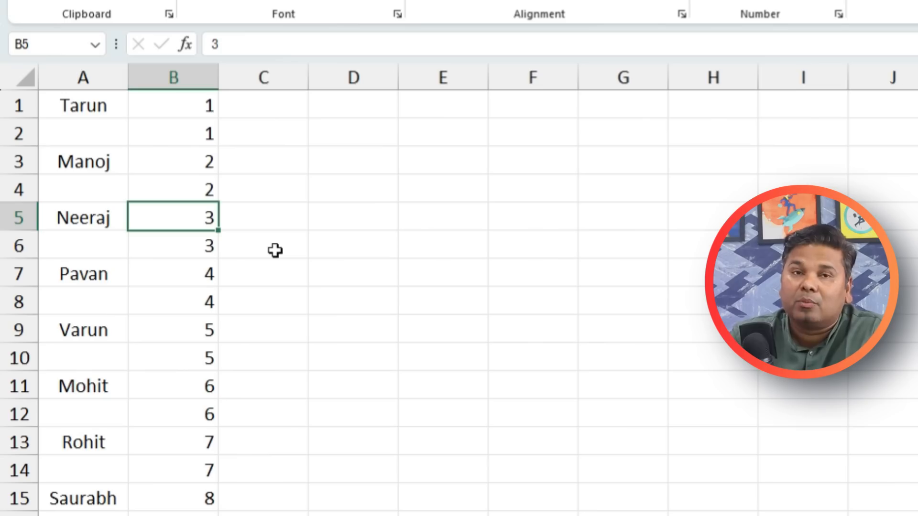
left_click(207, 106)
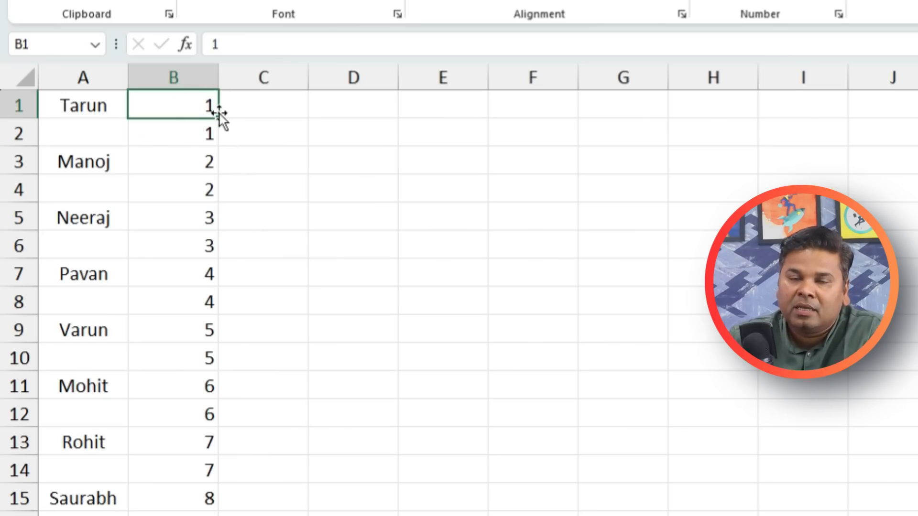
left_click(202, 139)
left_click(200, 187)
left_click(175, 78)
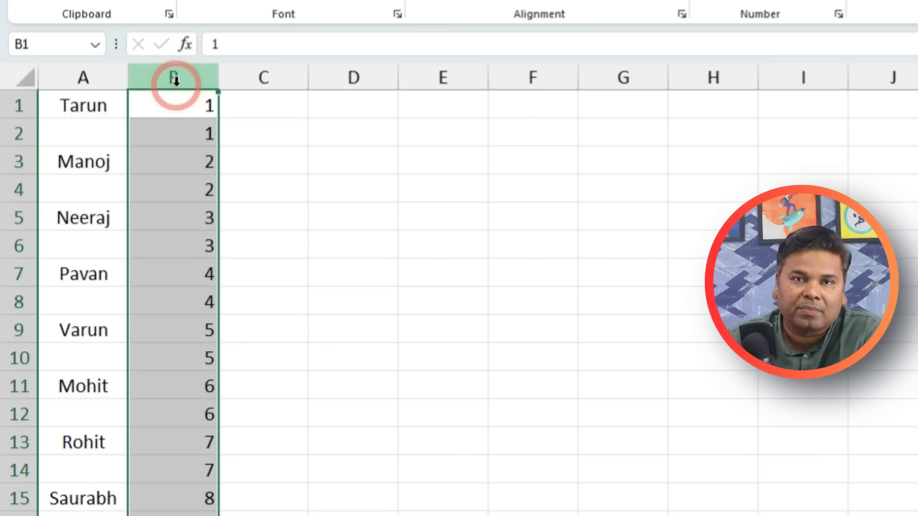
right_click(176, 81)
left_click(291, 297)
left_click(351, 388)
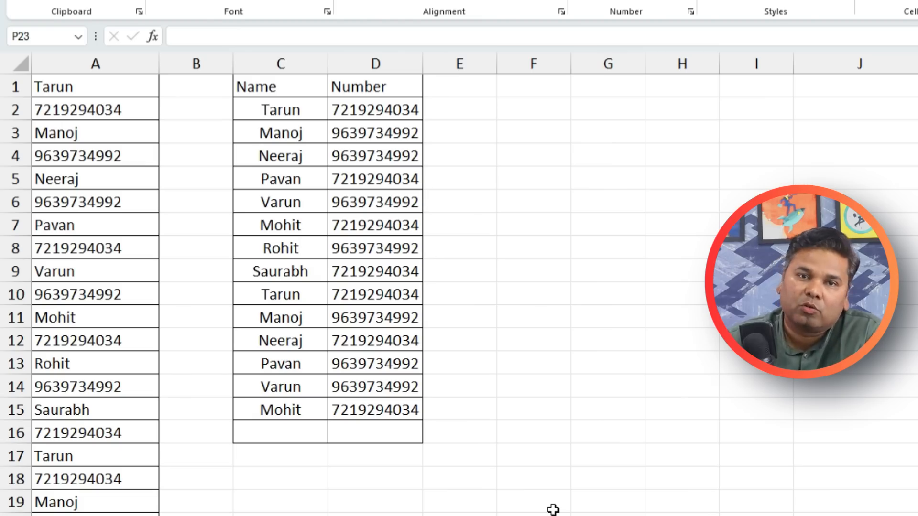
Step: On the sheet with mixed data, examine the alternating names and phone numbers in column A and the Name and Number table in C:D
left_click(113, 85)
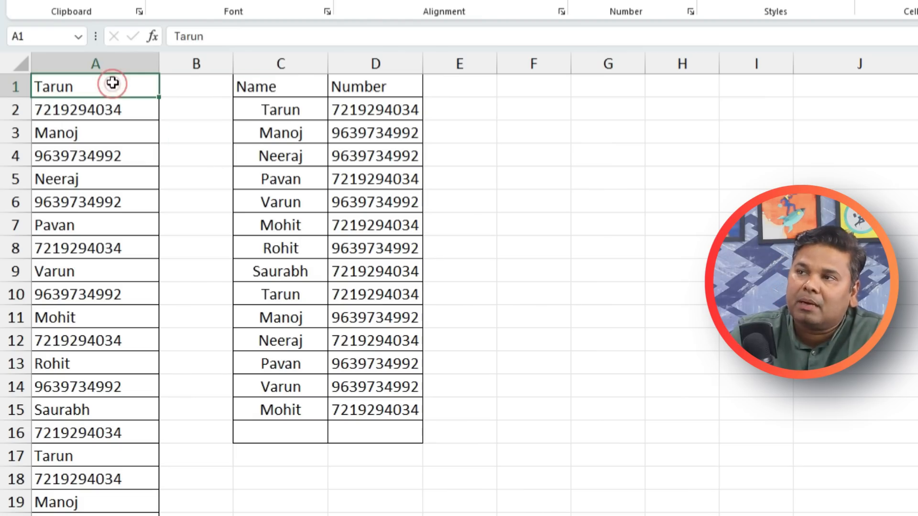
left_click(113, 104)
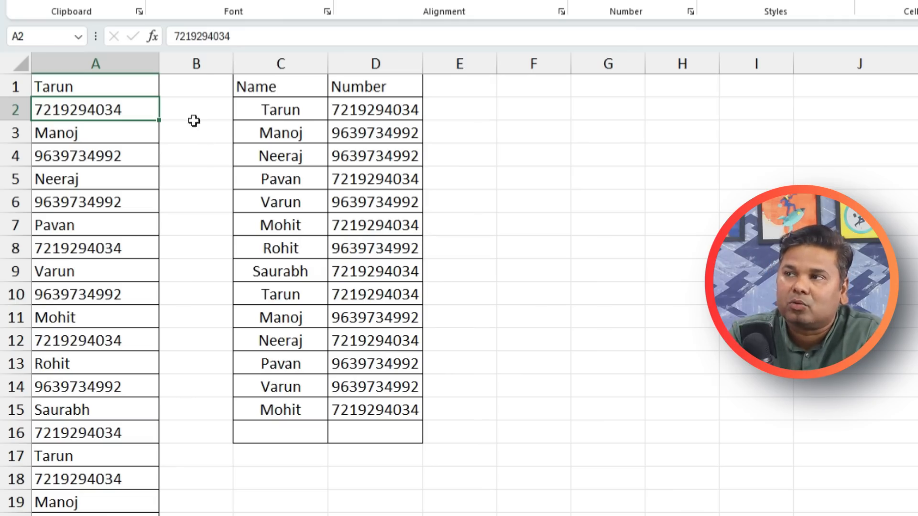
left_click(110, 91)
left_click(130, 109)
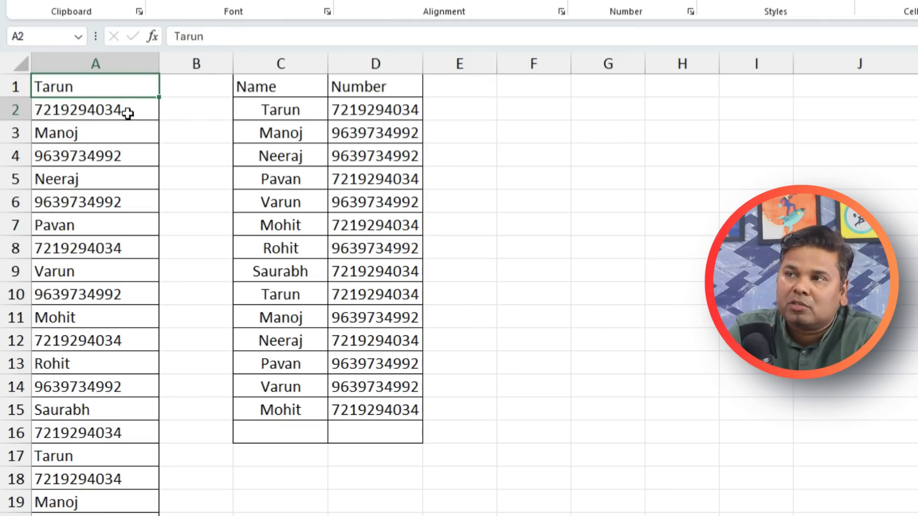
left_click(80, 135)
left_click(137, 159)
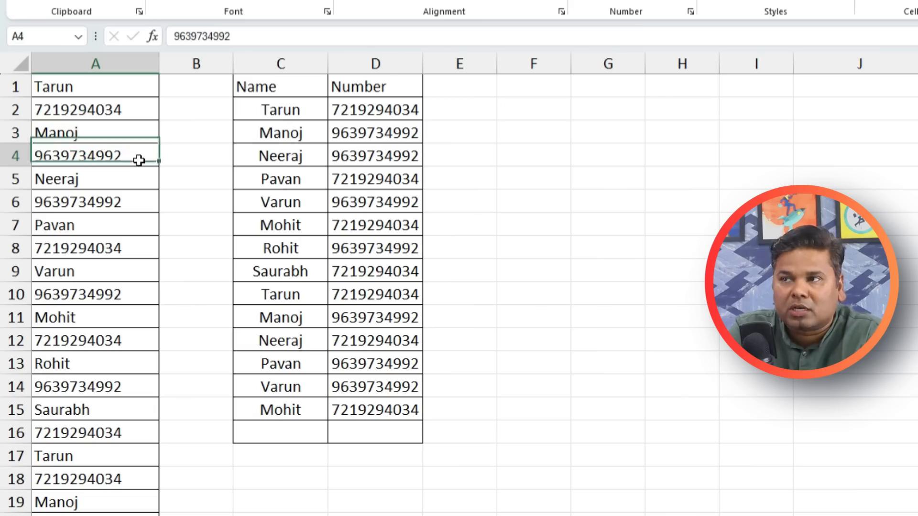
left_click(117, 180)
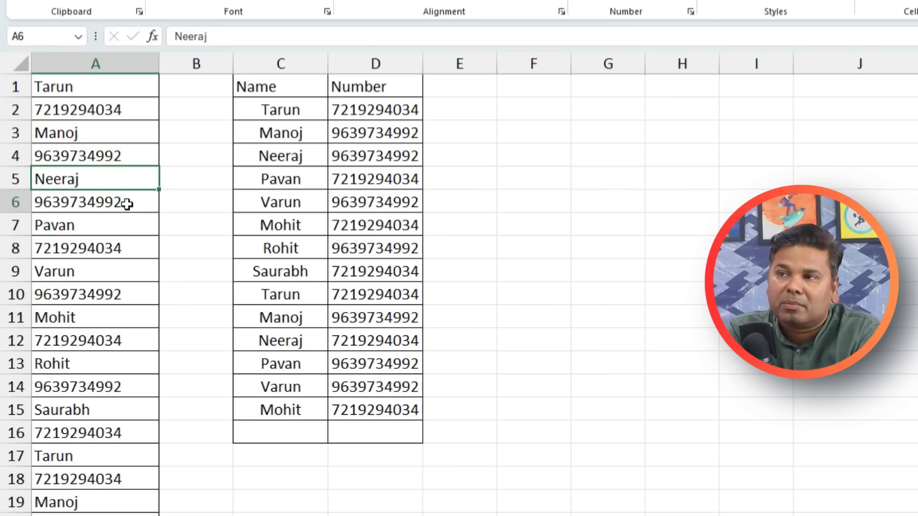
left_click(126, 203)
left_click_drag(287, 99, 393, 420)
left_click(478, 389)
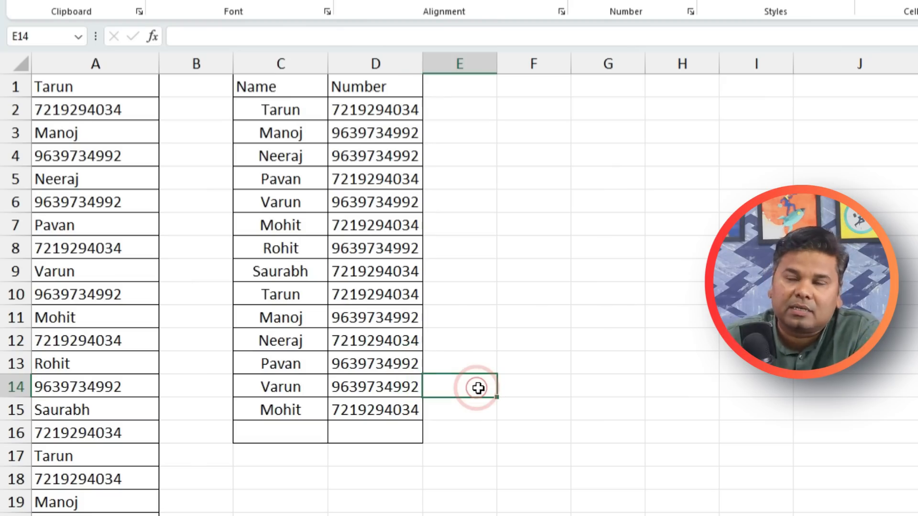
Step: Copy the names in A1, A3, A5, A7 and A9 together and paste them at F2
left_click(97, 87)
left_click(105, 133, "ctrl")
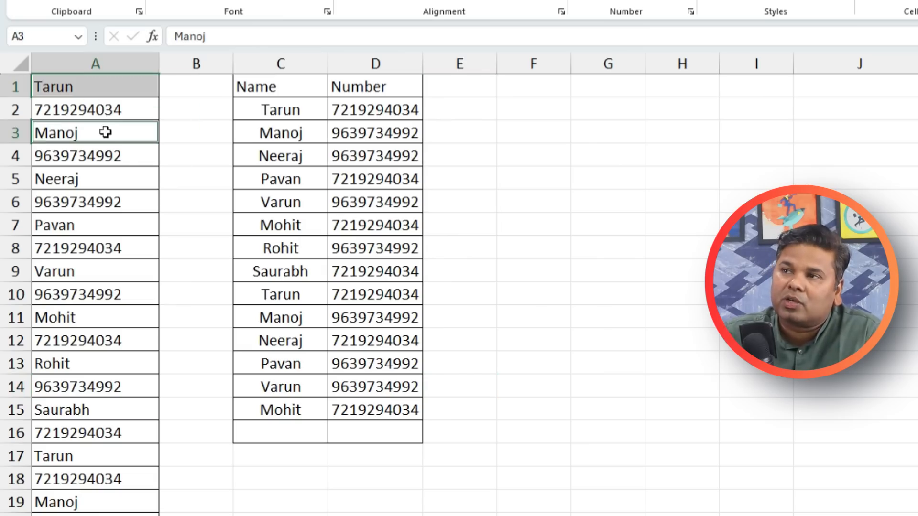
left_click(121, 178, "ctrl")
left_click(124, 225, "ctrl")
left_click(120, 276, "ctrl")
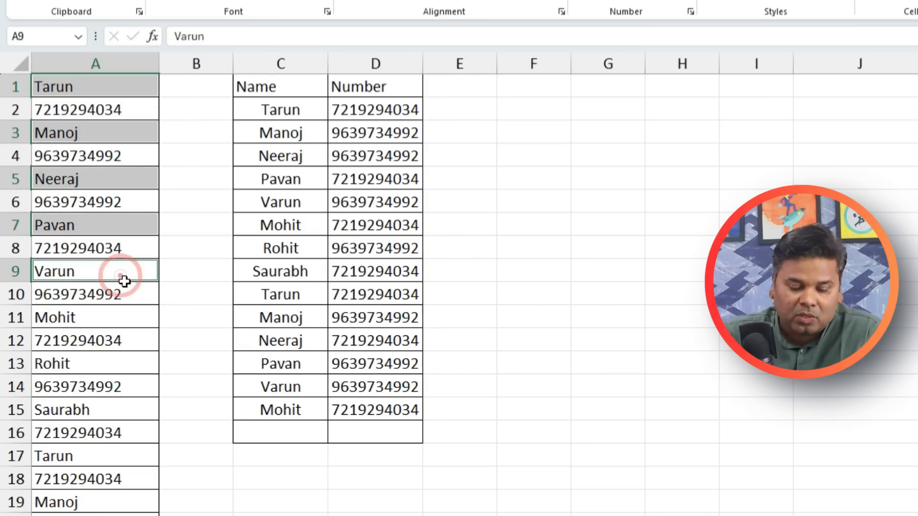
key("ctrl+c")
left_click(508, 108)
key("ctrl+v")
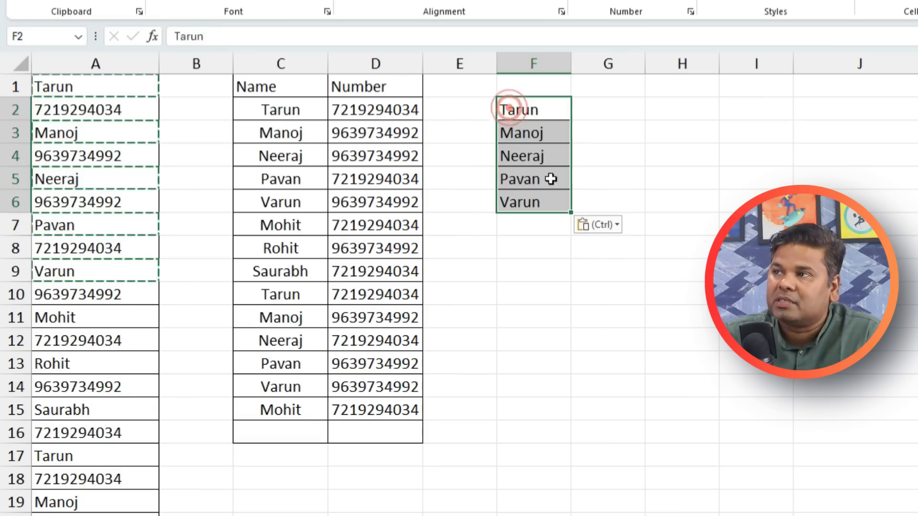
Step: Undo the paste of the names in column F and cancel the pending copy
left_click(609, 268)
key("ctrl+z")
left_click(560, 288)
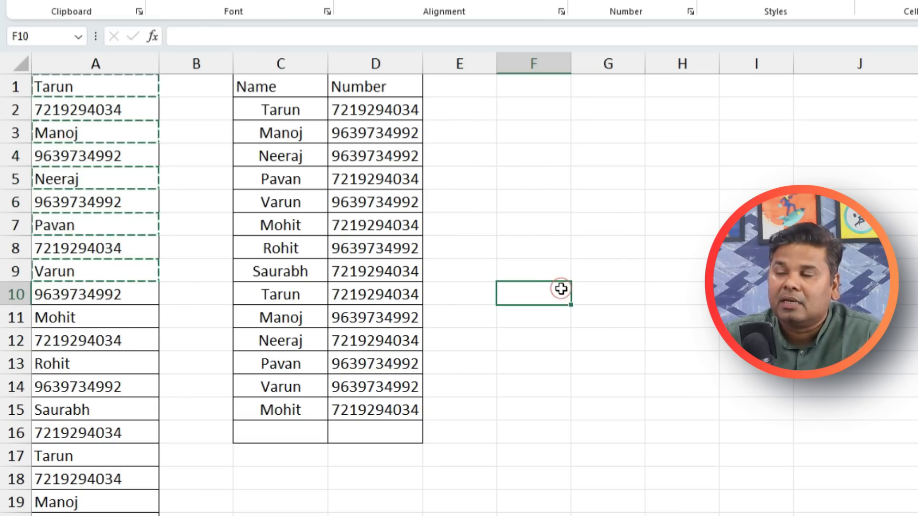
left_click(497, 183)
key("Escape")
left_click(520, 252)
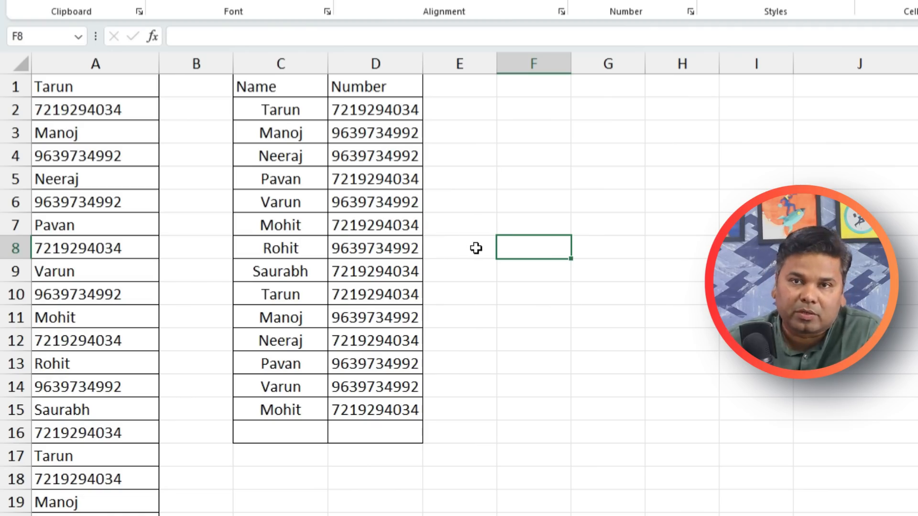
left_click(501, 132)
Step: Select only the text constants in the column A list with Go To Special, leaving out numbers, logicals and errors
left_click_drag(118, 83, 113, 514)
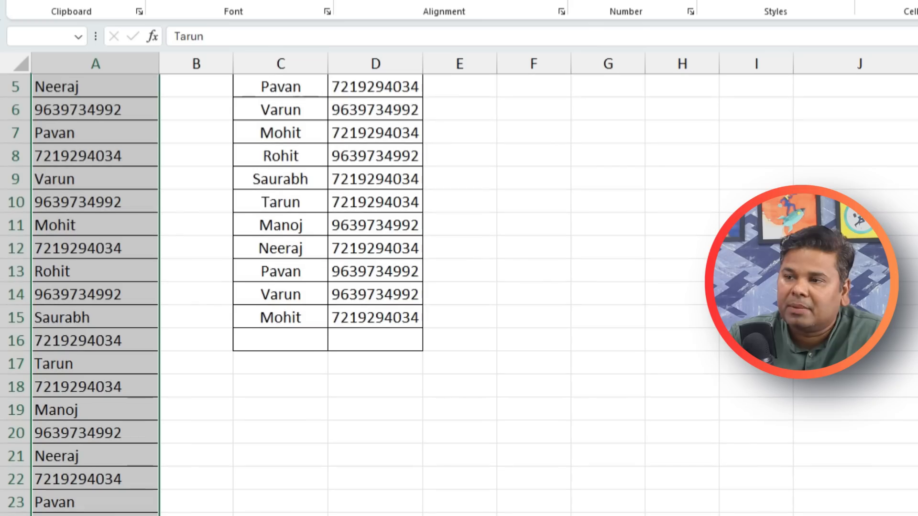
scroll(283, 463, "up", 2)
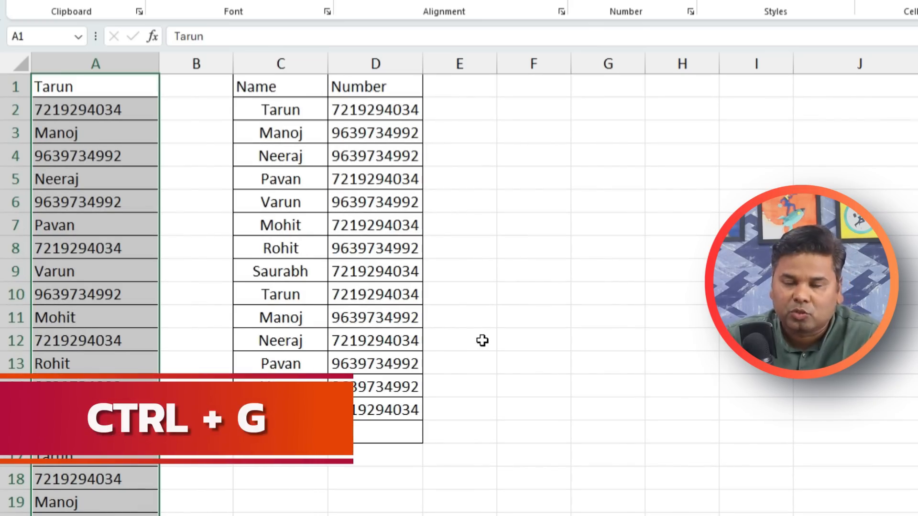
key("ctrl+g")
left_click(556, 326)
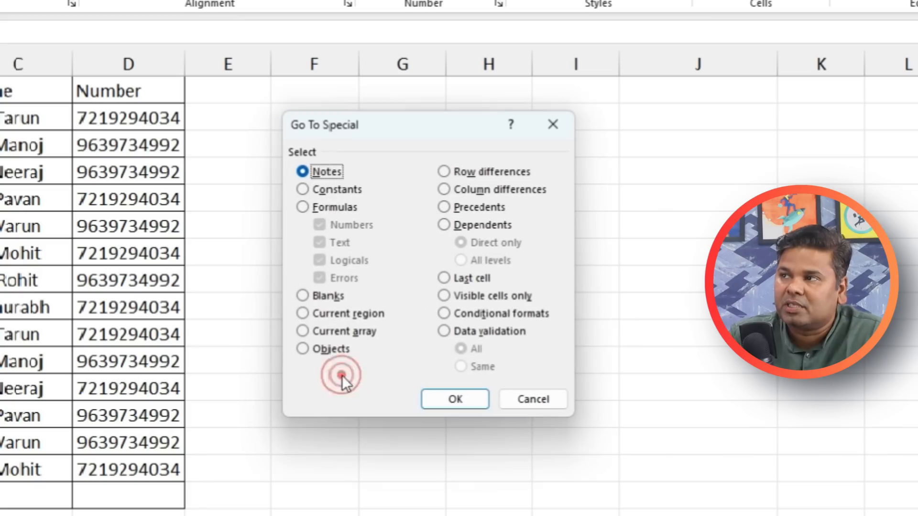
left_click(304, 189)
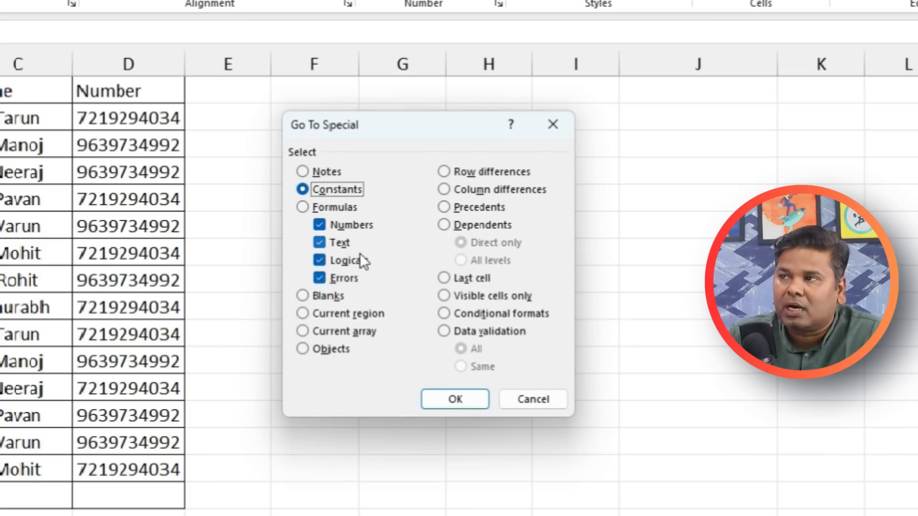
left_click(321, 278)
left_click(319, 260)
left_click(319, 242)
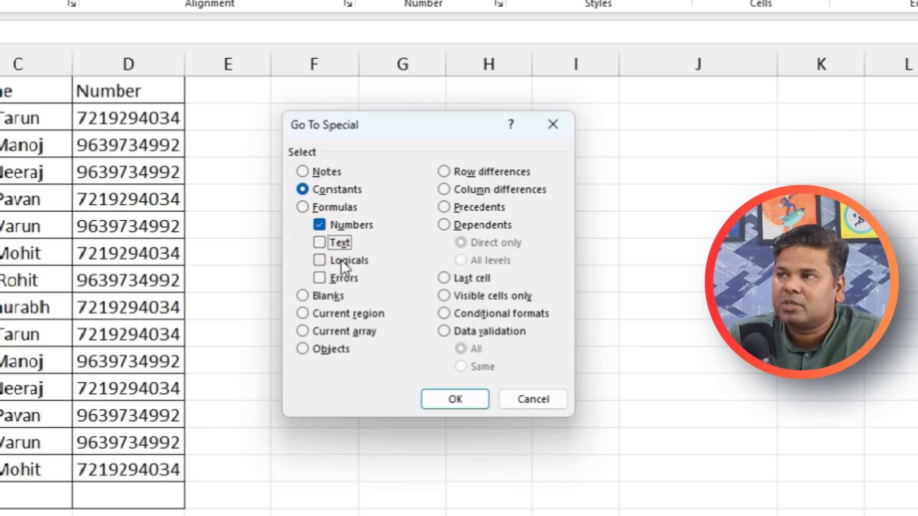
left_click(319, 225)
left_click(320, 242)
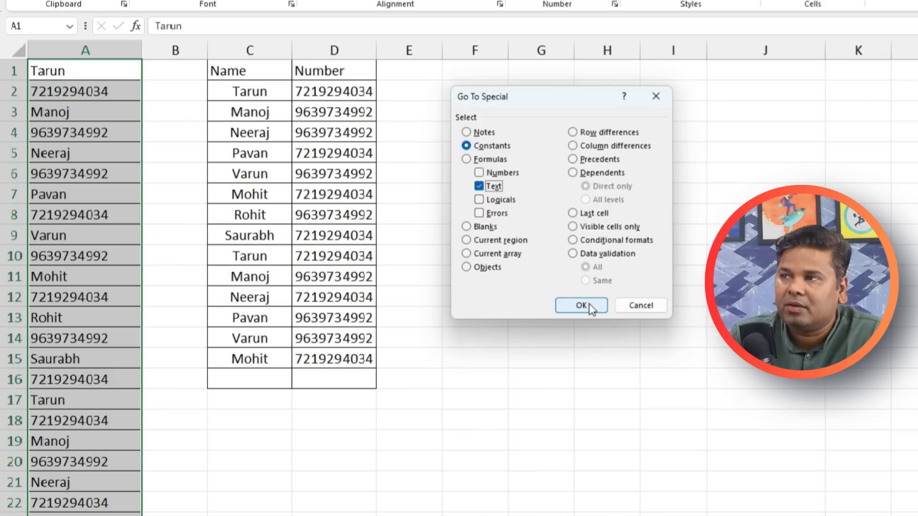
left_click(455, 399)
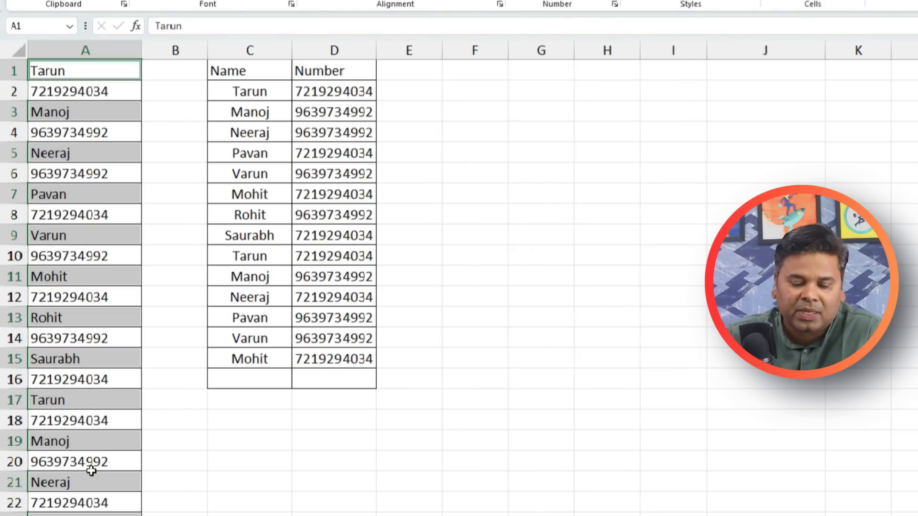
Step: Copy the selected names from column A and paste them as a list starting at F2
key("ctrl+c")
left_click(459, 92)
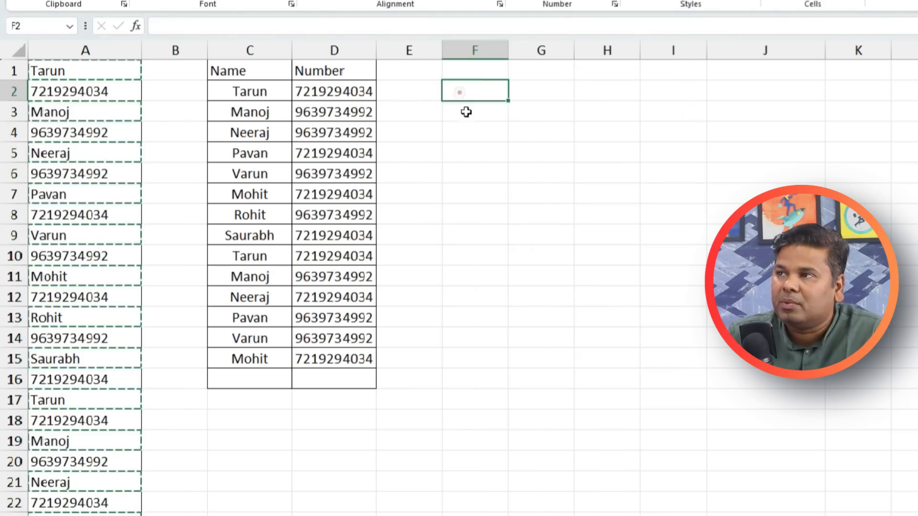
key("ctrl+v")
double_click(604, 293)
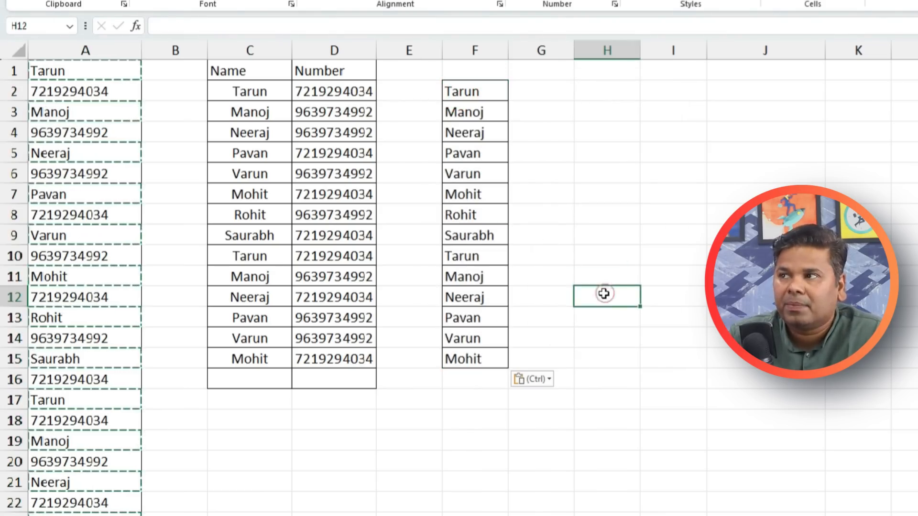
left_click(146, 155)
Step: Select only the number constants in the column A list with Go To Special, leaving out text, logicals and errors
left_click(94, 71)
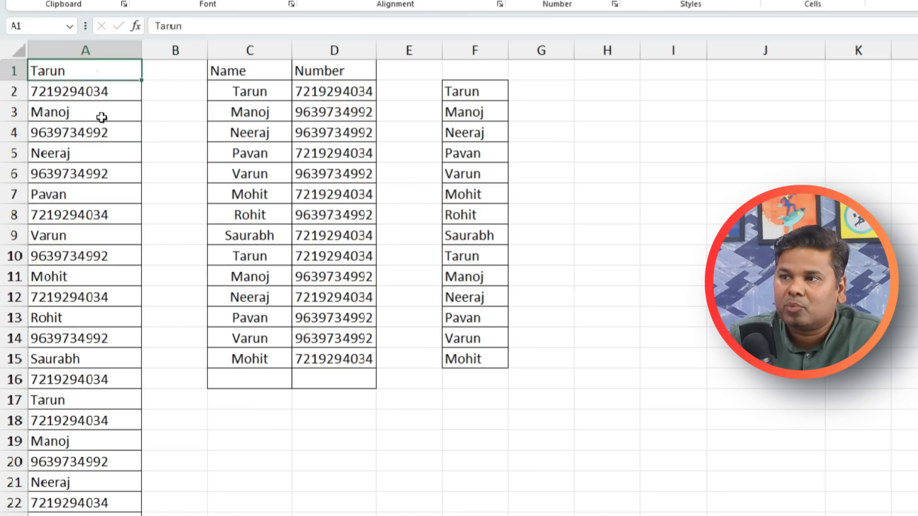
key("ctrl+shift+Down")
left_click_drag(96, 71, 95, 514)
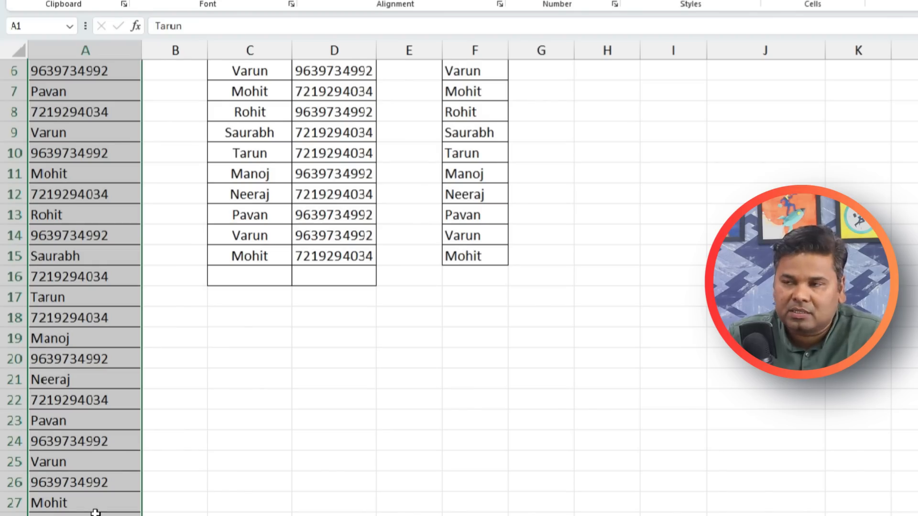
key("ctrl+g")
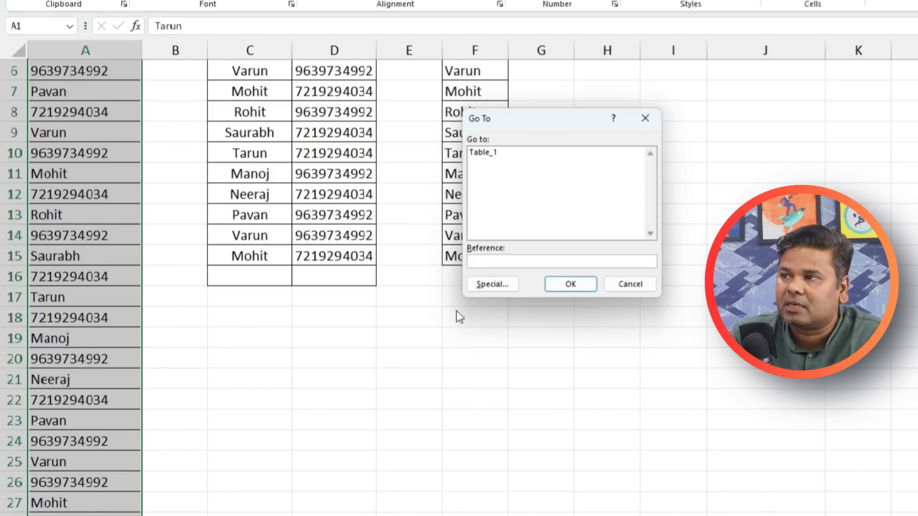
left_click(484, 287)
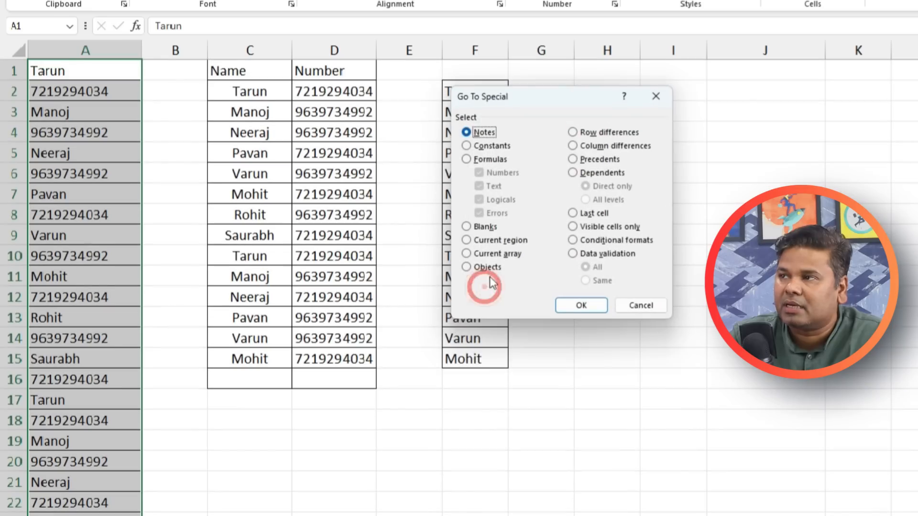
left_click(467, 146)
left_click(480, 186)
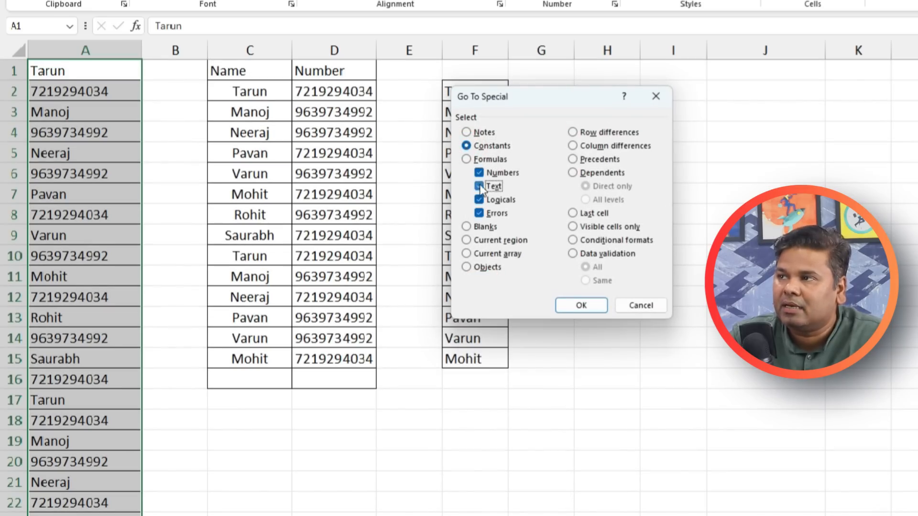
left_click(480, 200)
left_click(481, 214)
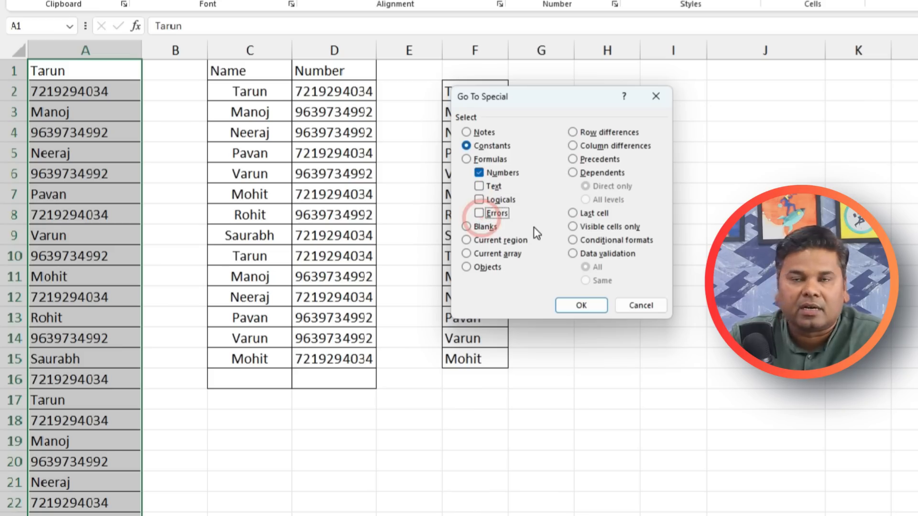
left_click(581, 306)
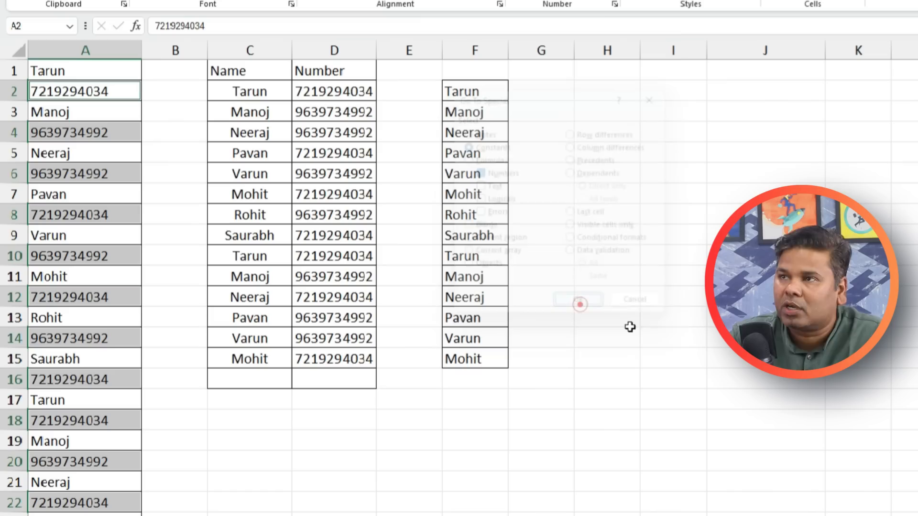
Step: Copy the selected phone numbers from column A, paste them starting at G2, and fit column G's width to them
key("ctrl+c")
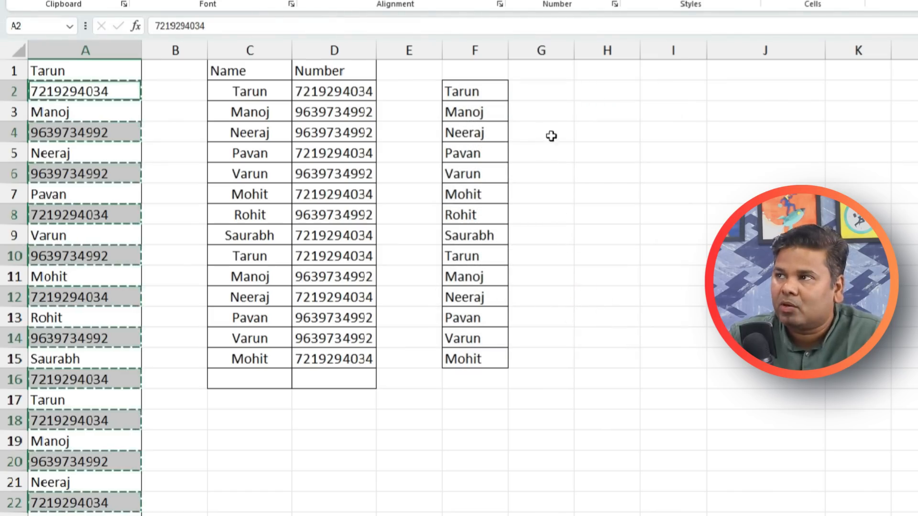
left_click(553, 91)
key("ctrl+v")
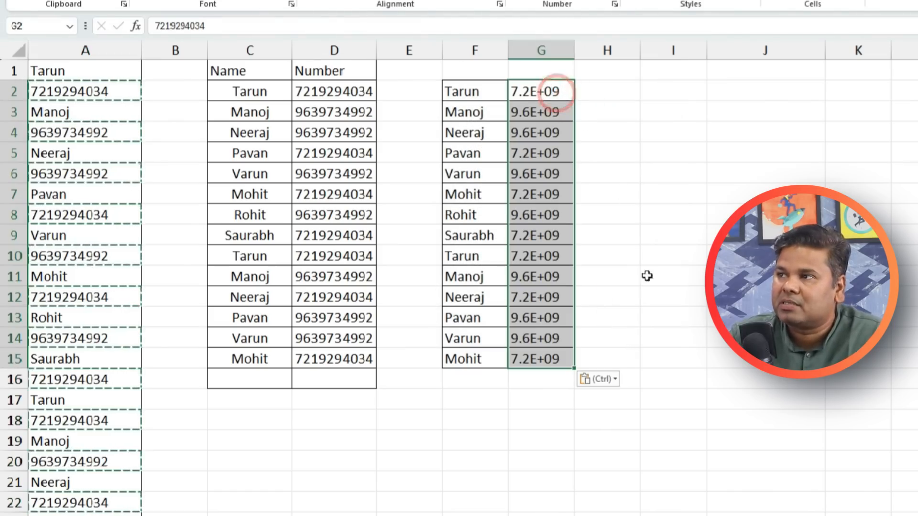
double_click(574, 50)
left_click(651, 196)
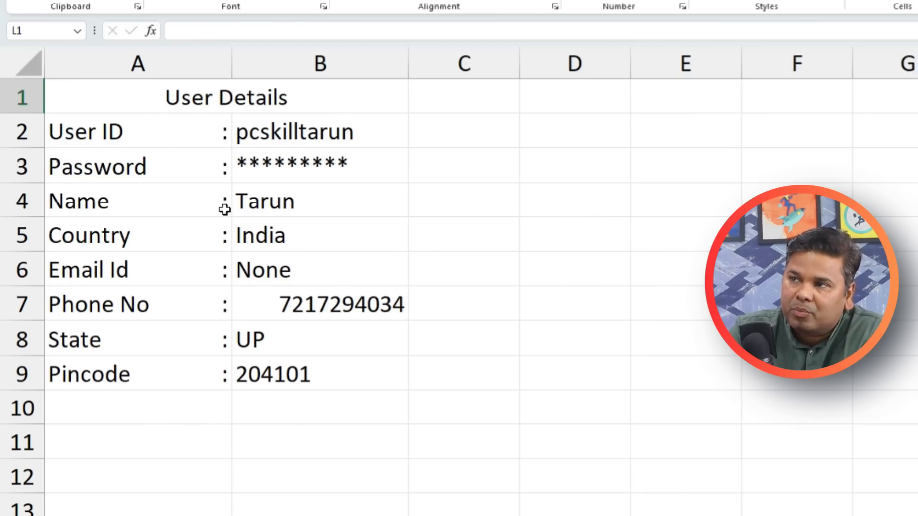
Step: Examine the colons aligned after the labels in column A of the User Details sheet
left_click(221, 375)
left_click(221, 342)
left_click(215, 305)
left_click(214, 271)
left_click(217, 223)
left_click(219, 198)
left_click(213, 128)
Step: Add the label home in A10 and the label Phone No in A11
left_click(169, 413)
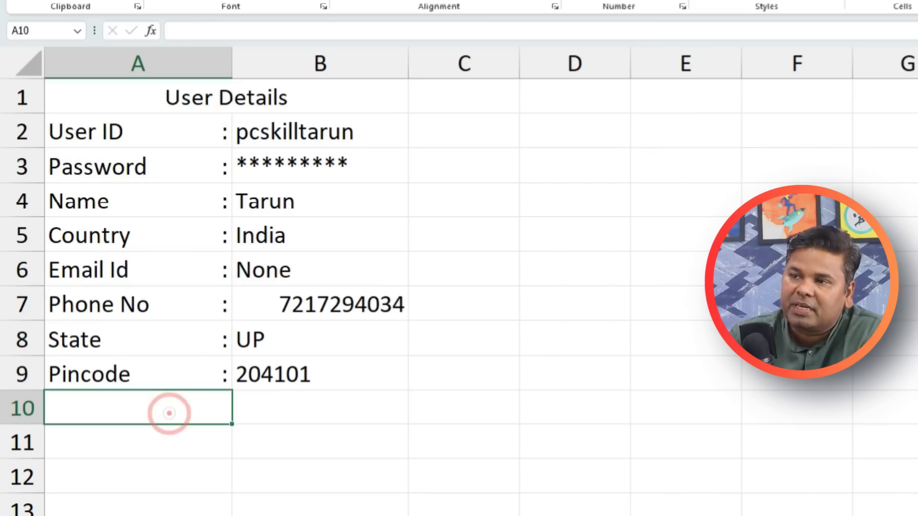
type("home")
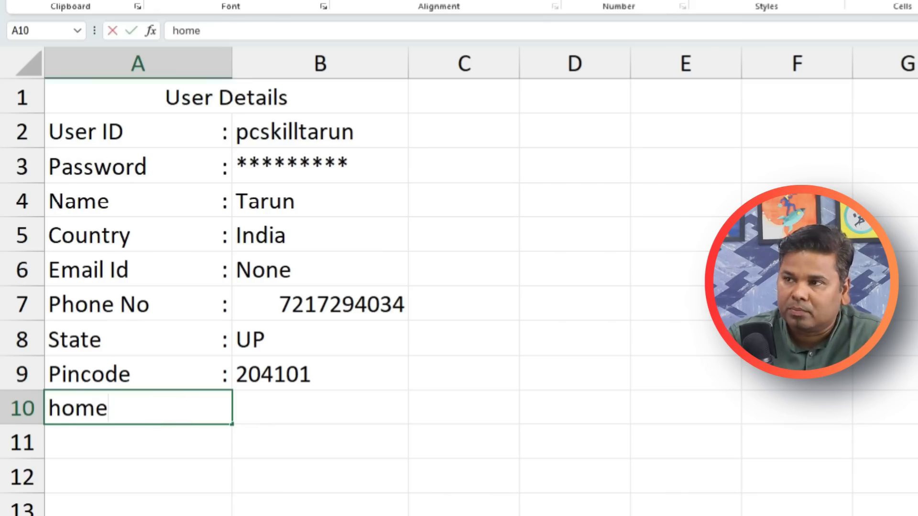
key("Return")
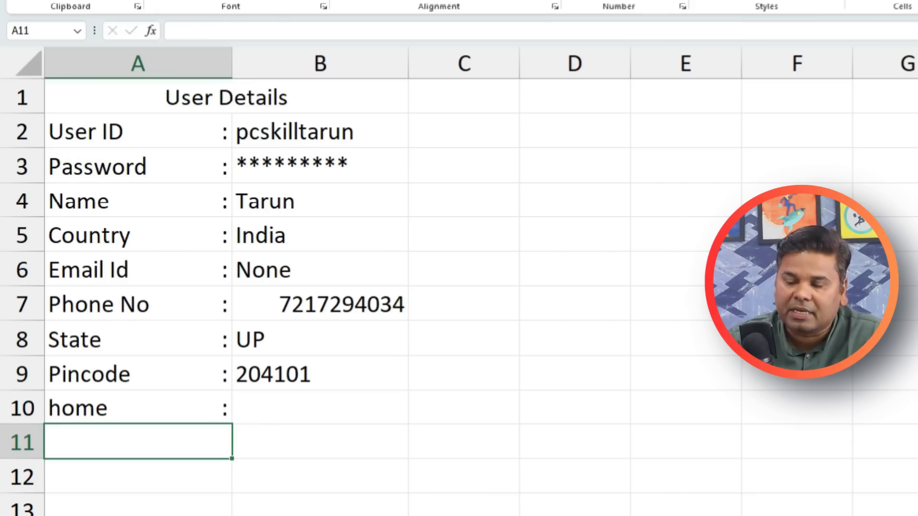
type("Pho")
key("BackSpace")
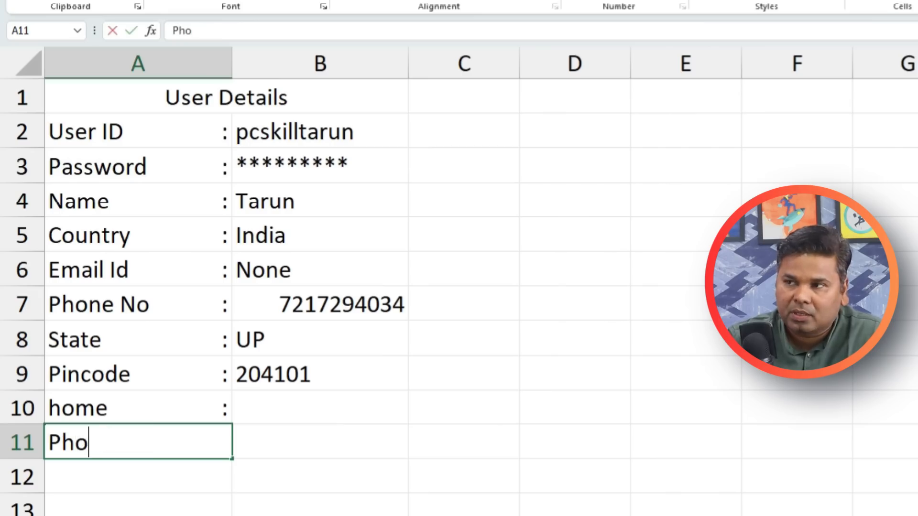
type("ne")
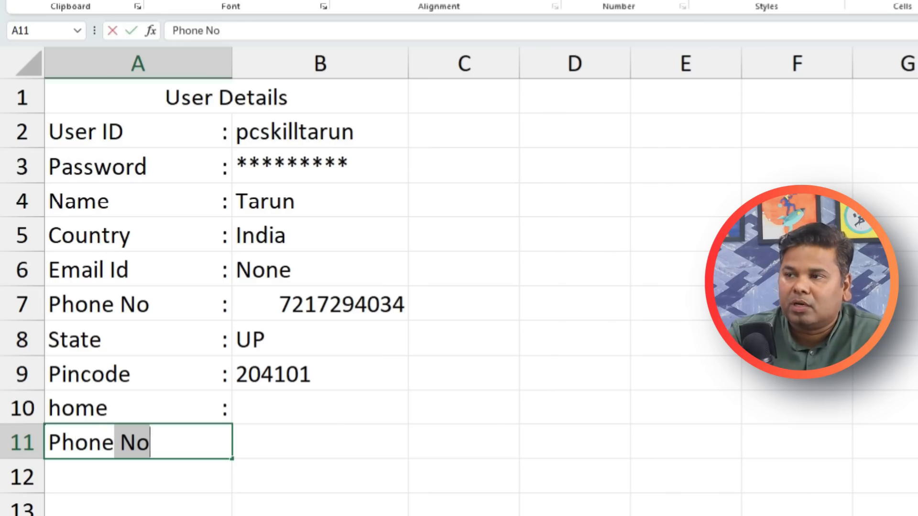
key("Return")
left_click(200, 442)
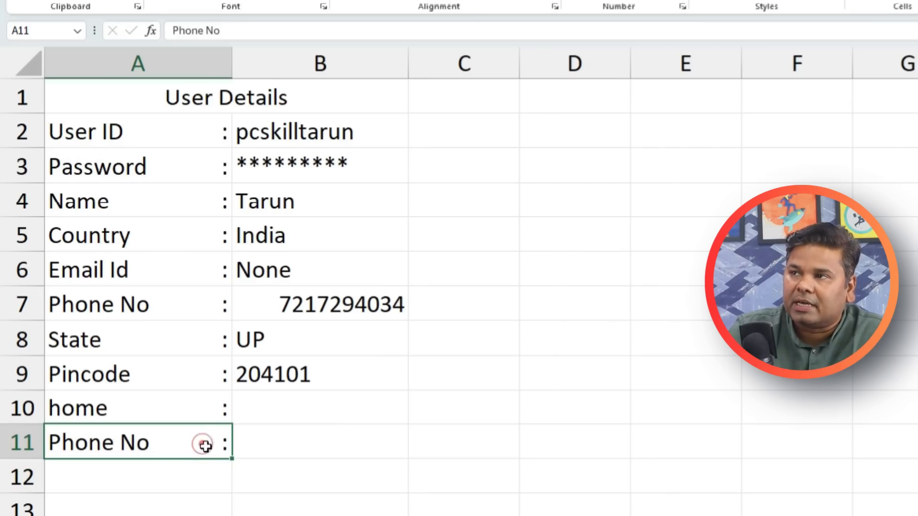
Step: Enter the sample text fdf in C2 and clear the cell again
left_click(502, 127)
type("fdf")
key("Return")
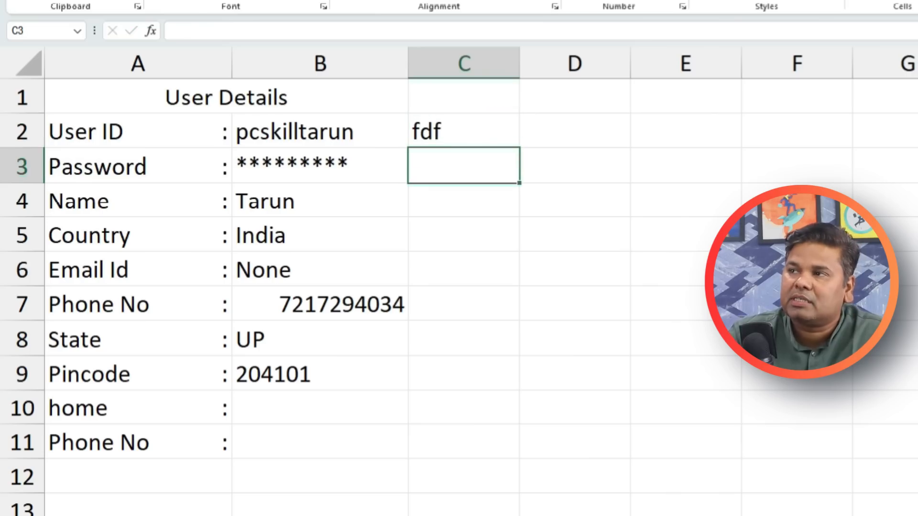
left_click(482, 135)
key("Delete")
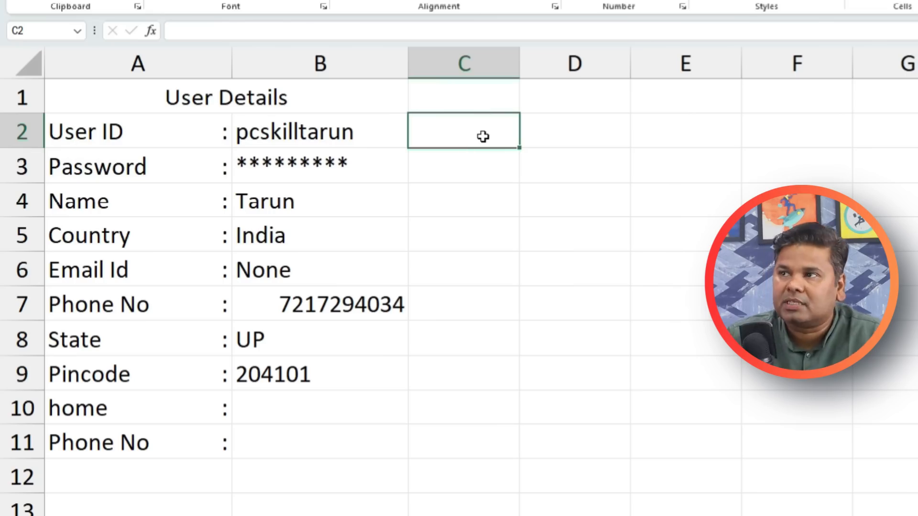
Step: Widen column C slightly and apply the custom number format "@* :" to the entire column
left_click_drag(521, 68, 547, 68)
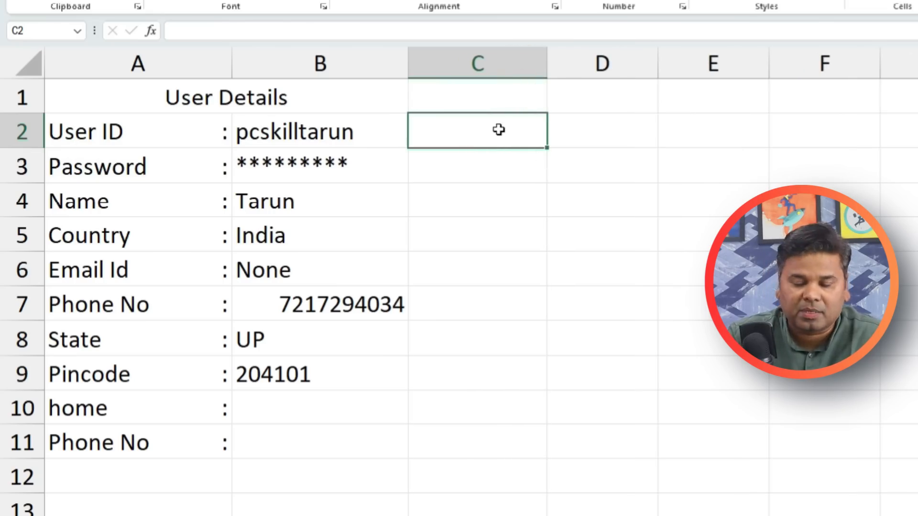
left_click_drag(469, 132, 497, 449)
left_click(505, 50)
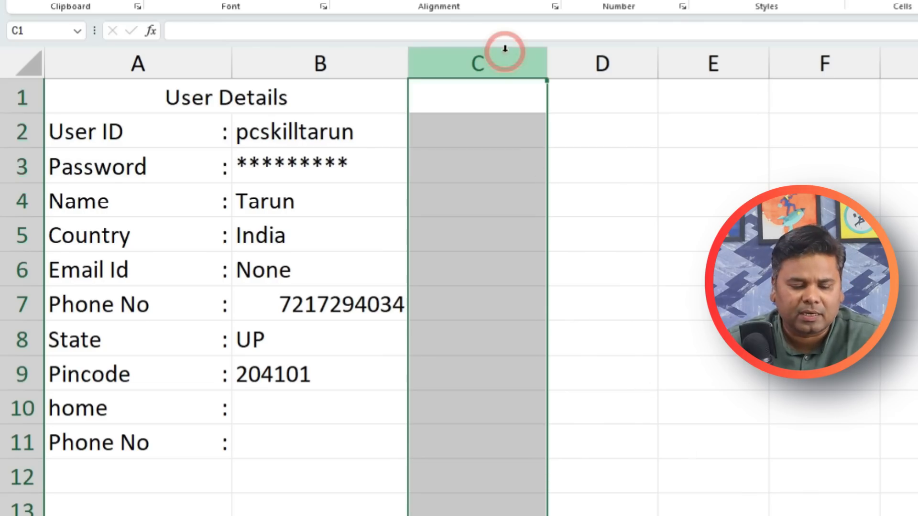
key("ctrl+1")
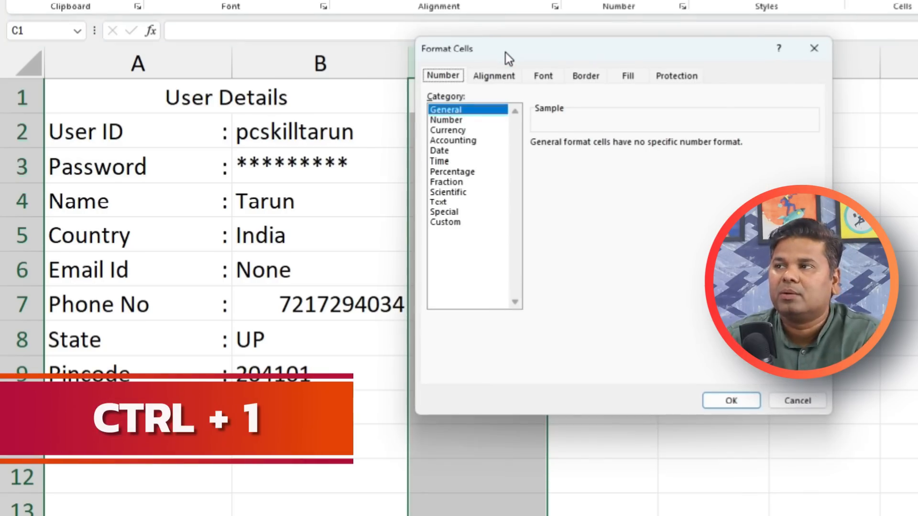
left_click_drag(506, 36, 650, 94)
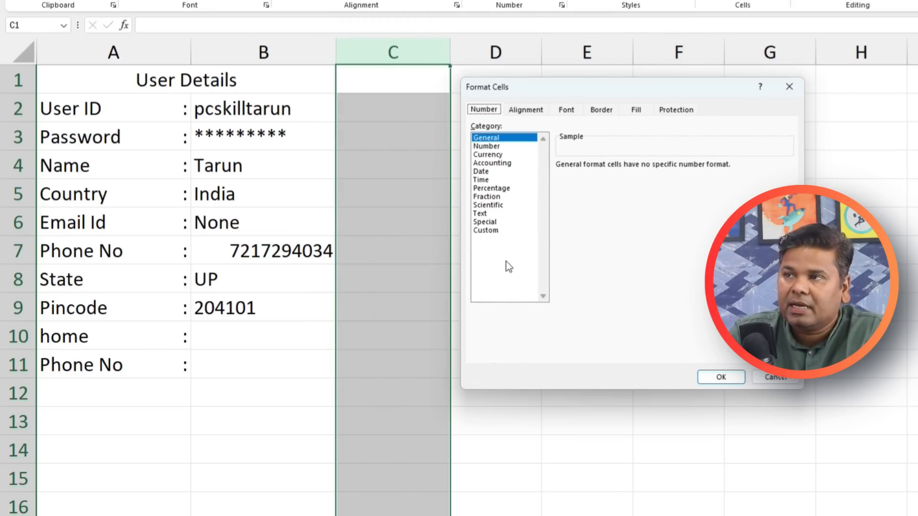
left_click(493, 231)
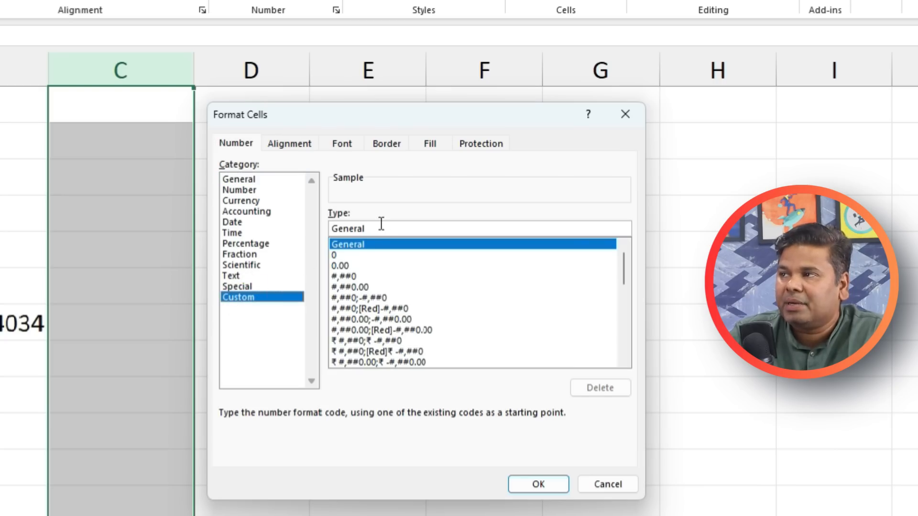
left_click_drag(380, 225, 291, 223)
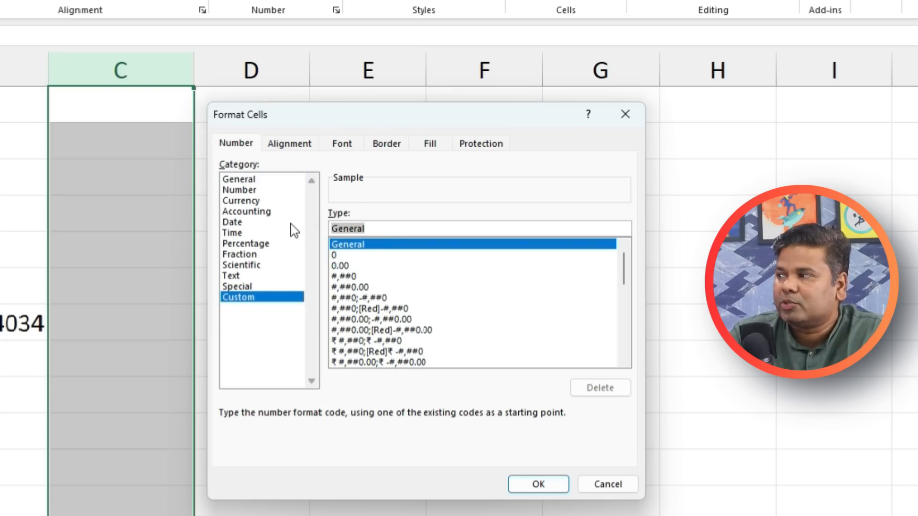
type("@")
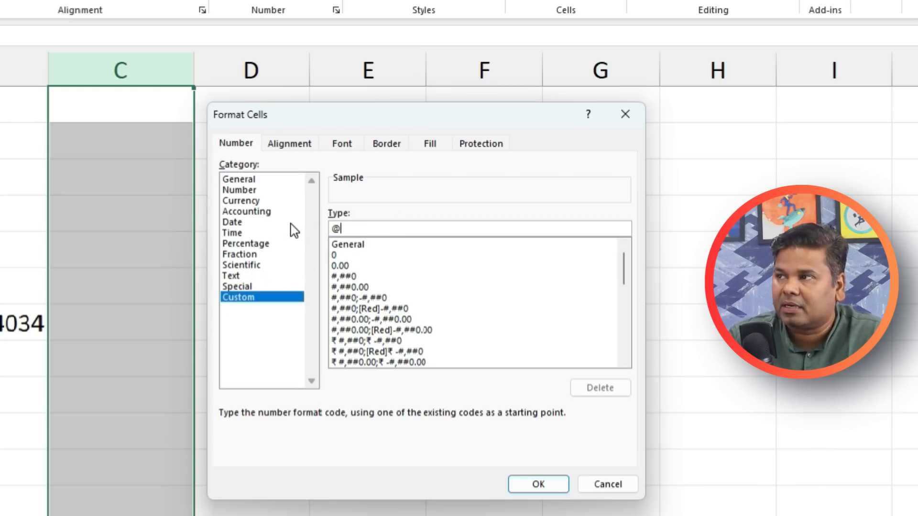
type("*")
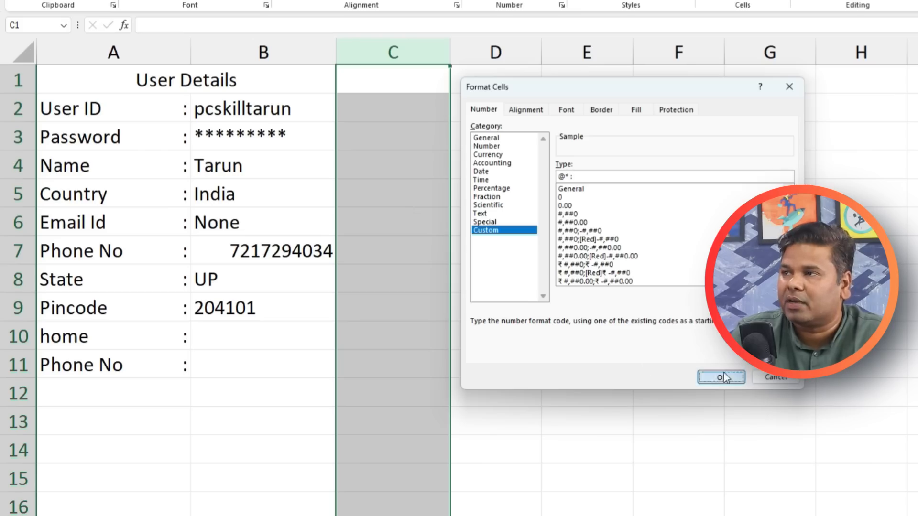
left_click(538, 484)
Step: Enter the label Name in C2 to test the column's custom format
left_click(349, 82)
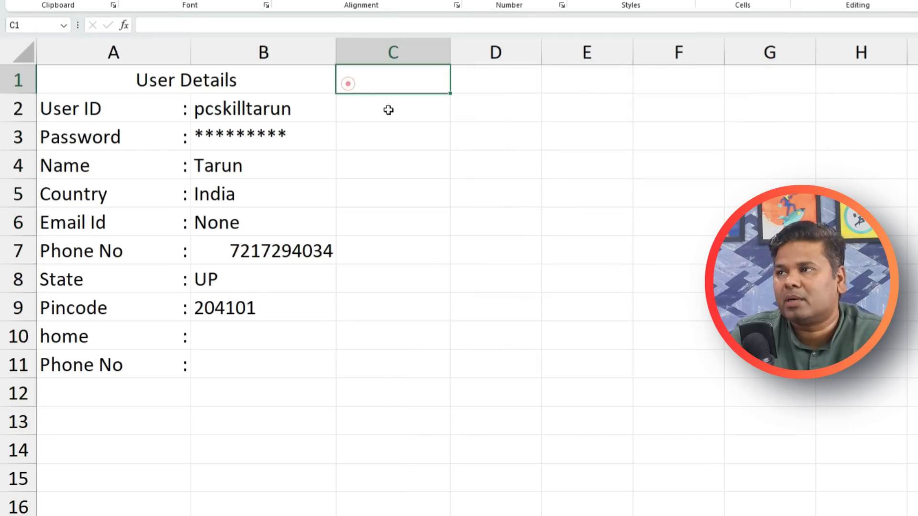
left_click(391, 108)
type("Nam")
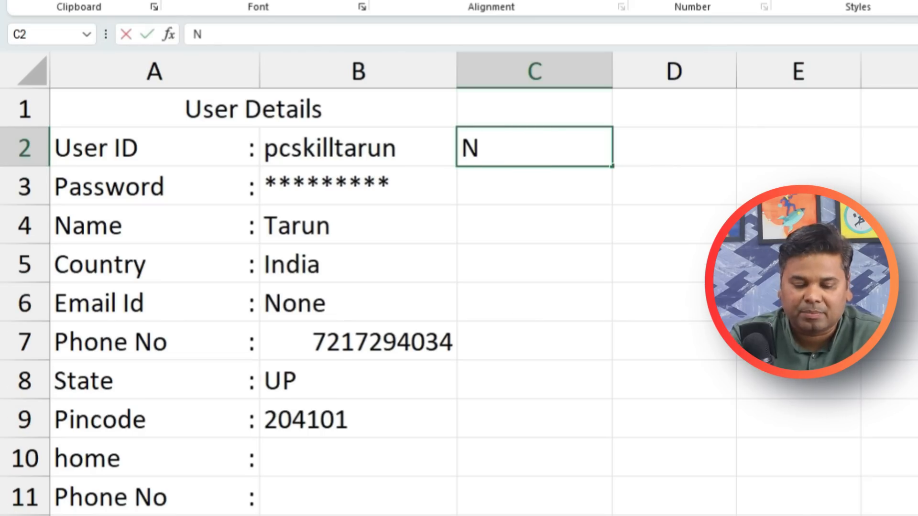
key("BackSpace")
type("ame")
key("Return")
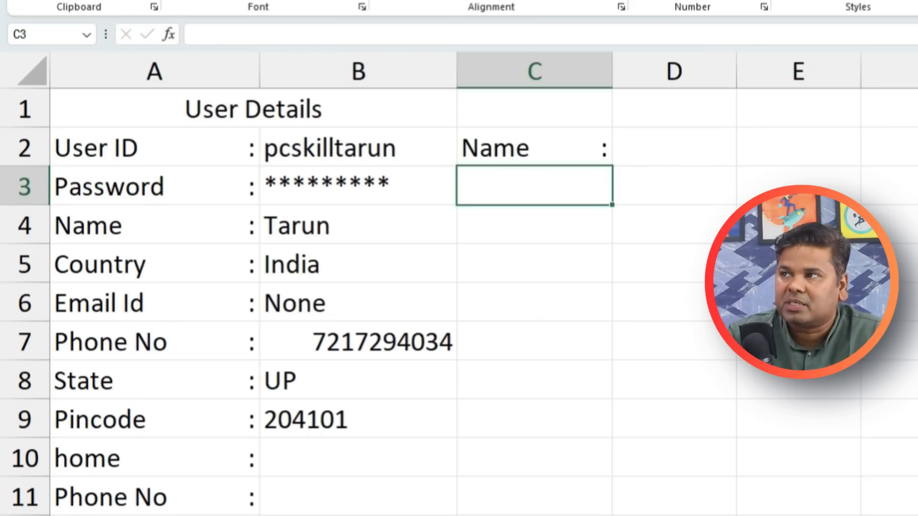
mouse_move(613, 70)
left_mouse_down()
mouse_move(730, 75)
mouse_move(613, 74)
left_mouse_up()
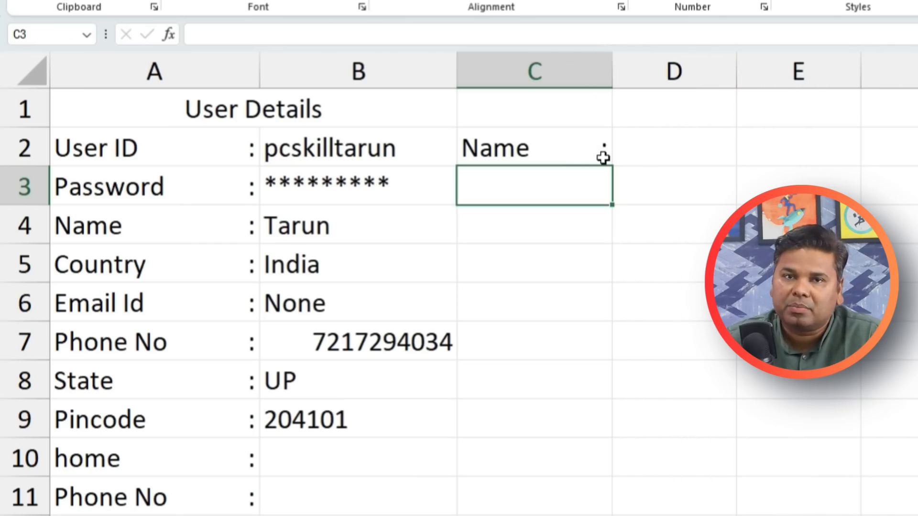